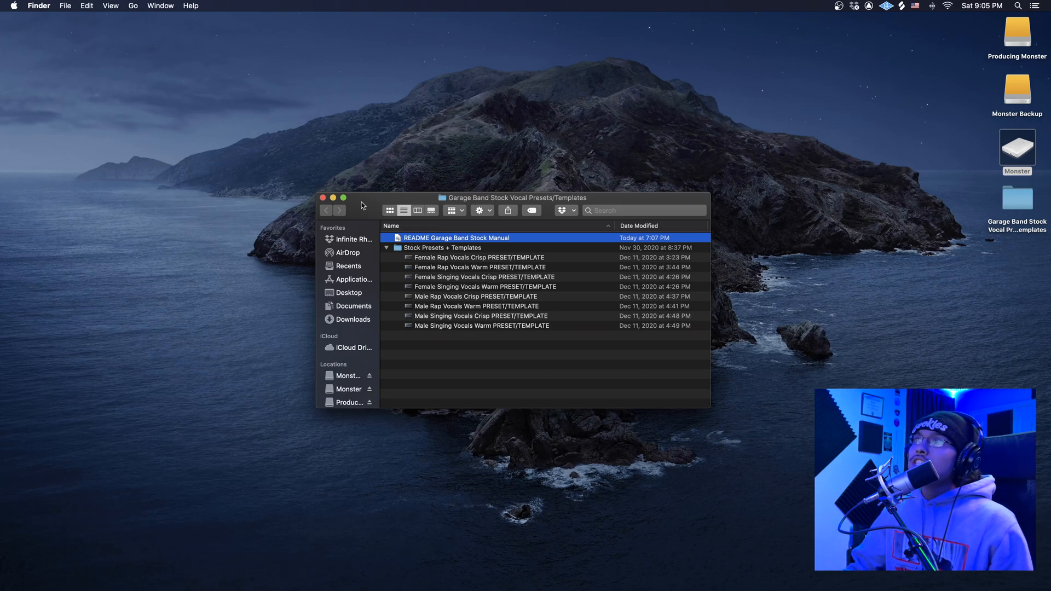
Step: Open the Male Rap Vocals Warm PRESET/TEMPLATE project from the Stock Presets + Templates folder
{"action": "left_click_drag", "start_coordinate": [361, 202], "coordinate": [365, 205]}
{"action": "left_click", "coordinate": [478, 330]}
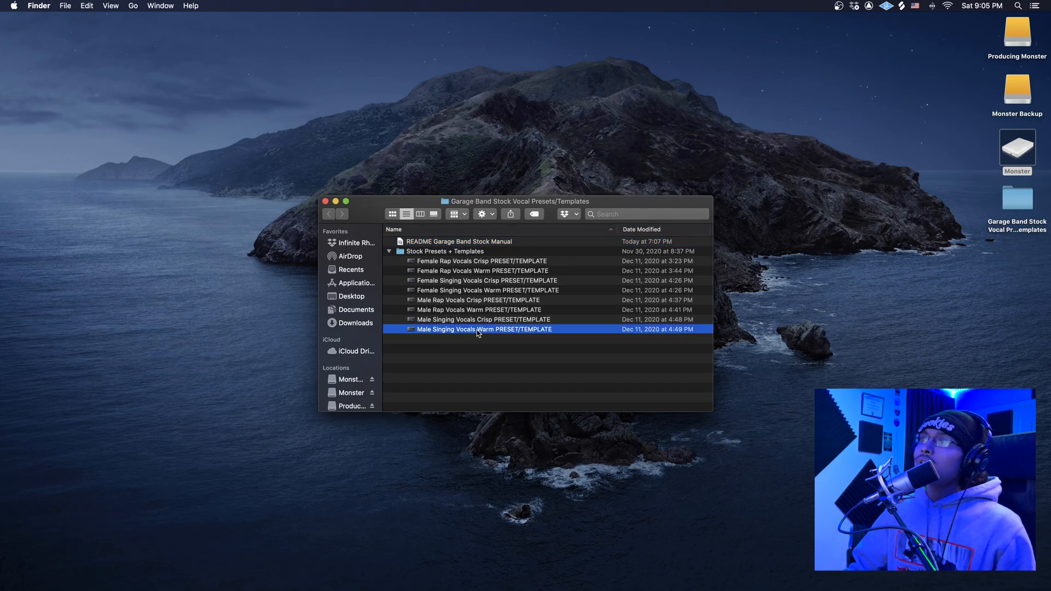
{"action": "left_click", "coordinate": [463, 310]}
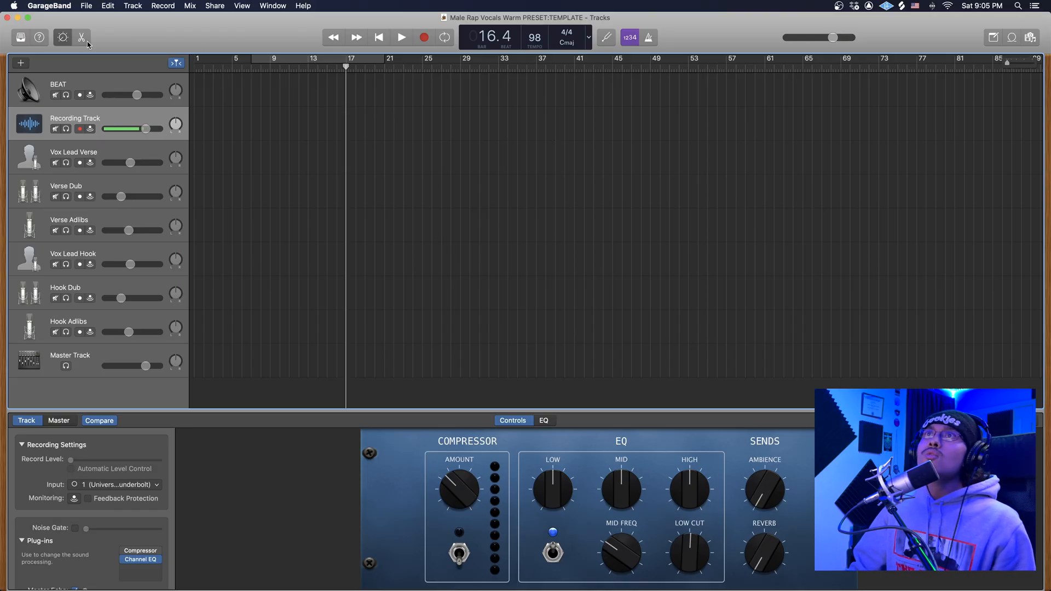
Step: Save a copy of the template project to the Desktop under the name "Kombat banger 1"
{"action": "left_click", "coordinate": [89, 5]}
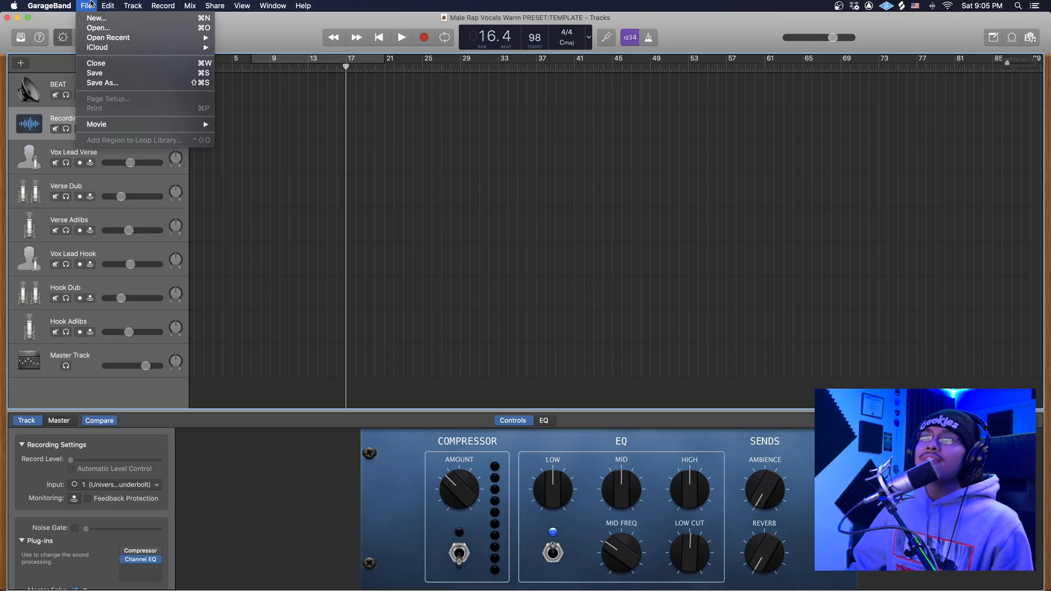
{"action": "left_click", "coordinate": [117, 84]}
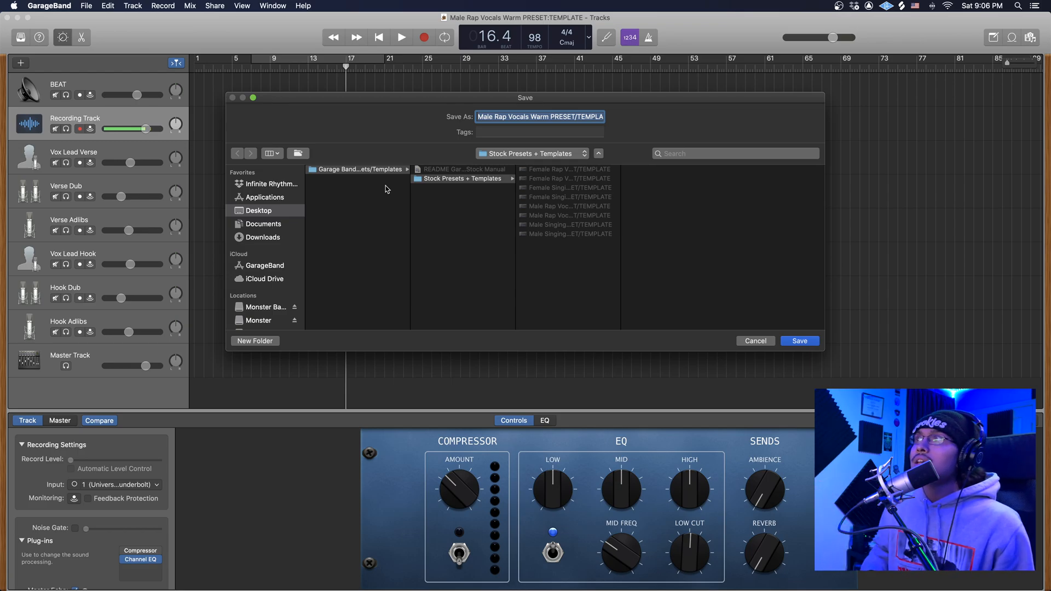
{"action": "left_click", "coordinate": [262, 211]}
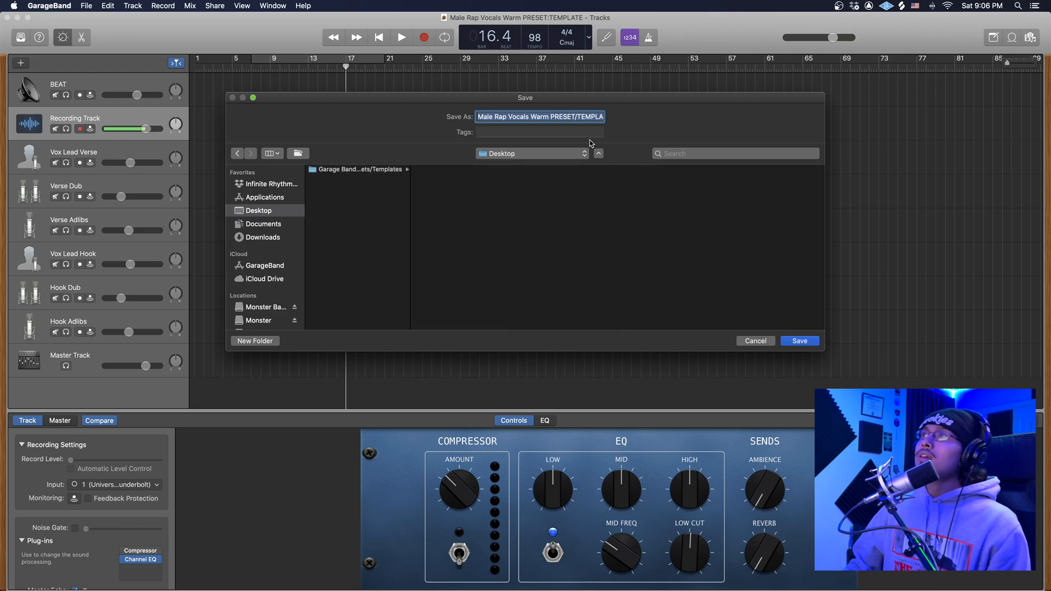
{"action": "type", "text": "Kom"}
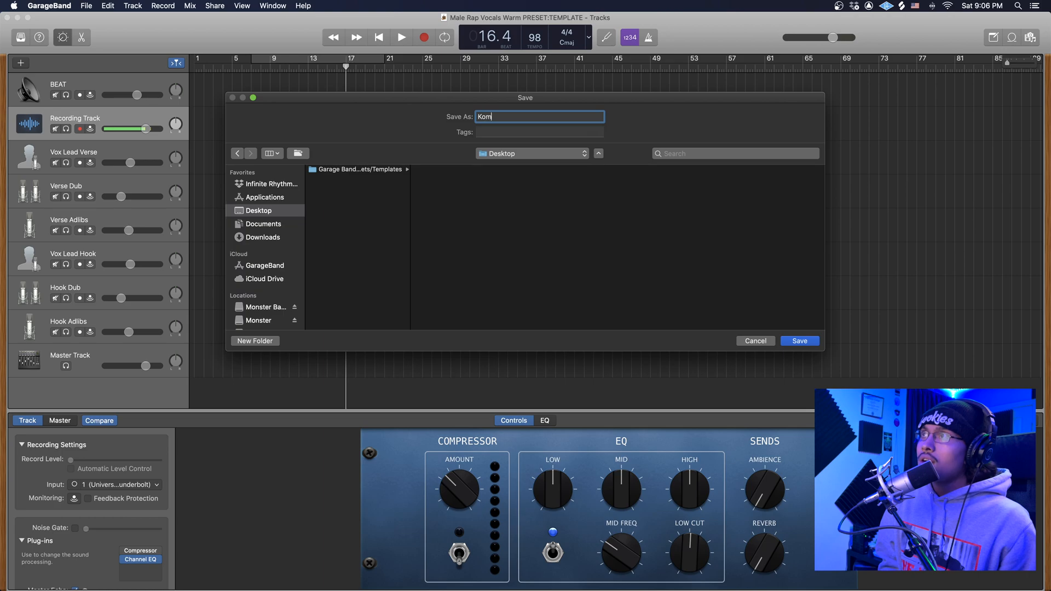
{"action": "type", "text": "bat banger "}
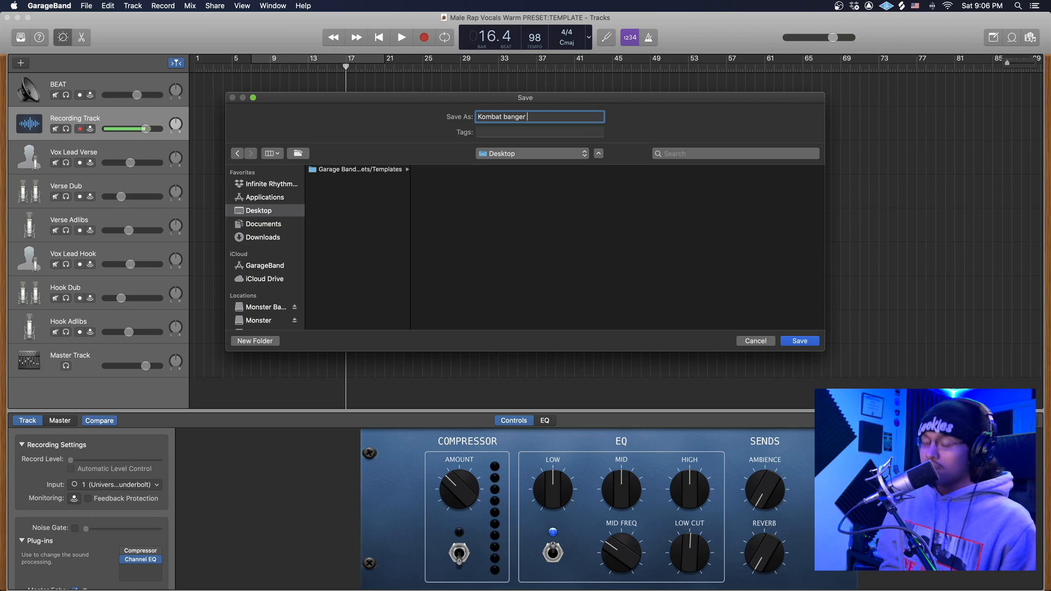
{"action": "type", "text": "1"}
{"action": "key", "text": "Return"}
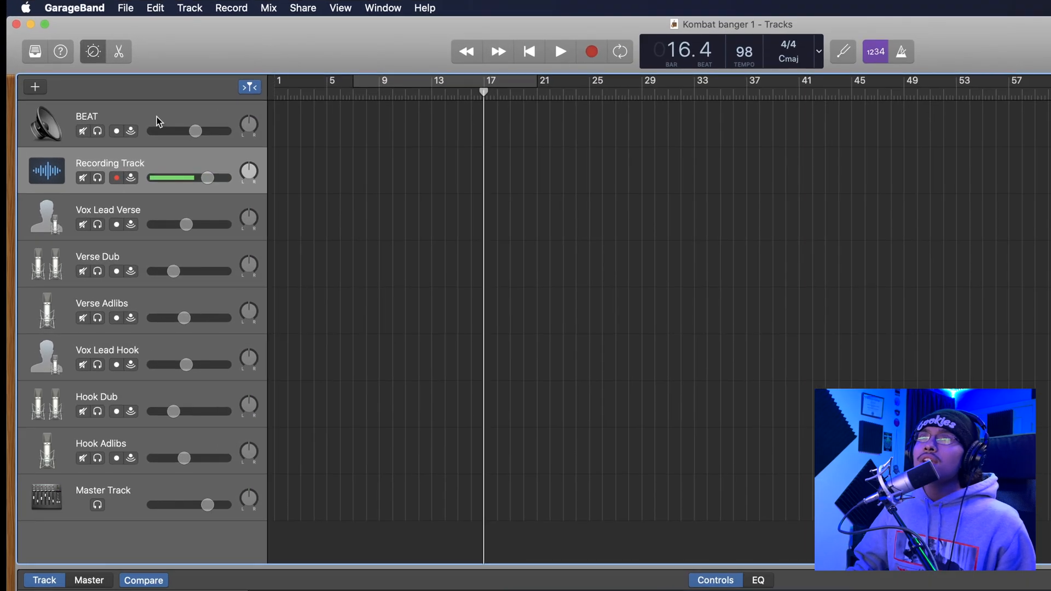
Step: Examine the template's track layout, going through the BEAT, Recording Track, Vox Lead Verse, Verse Dub and Verse Adlibs tracks with their controls
{"action": "left_click", "coordinate": [178, 117]}
{"action": "left_click", "coordinate": [158, 167]}
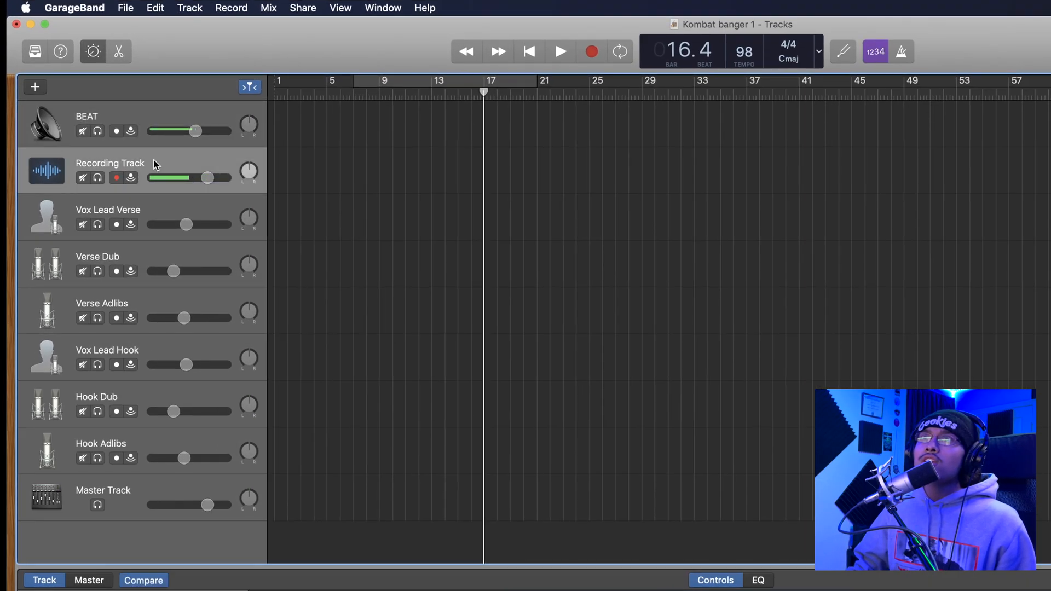
{"action": "left_click", "coordinate": [140, 212]}
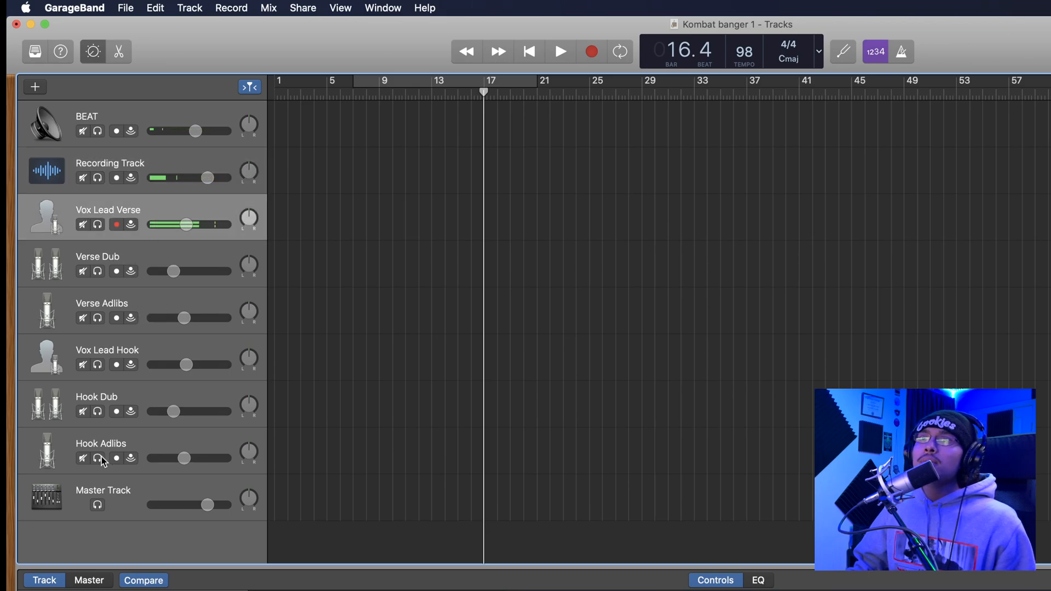
{"action": "key", "text": "b"}
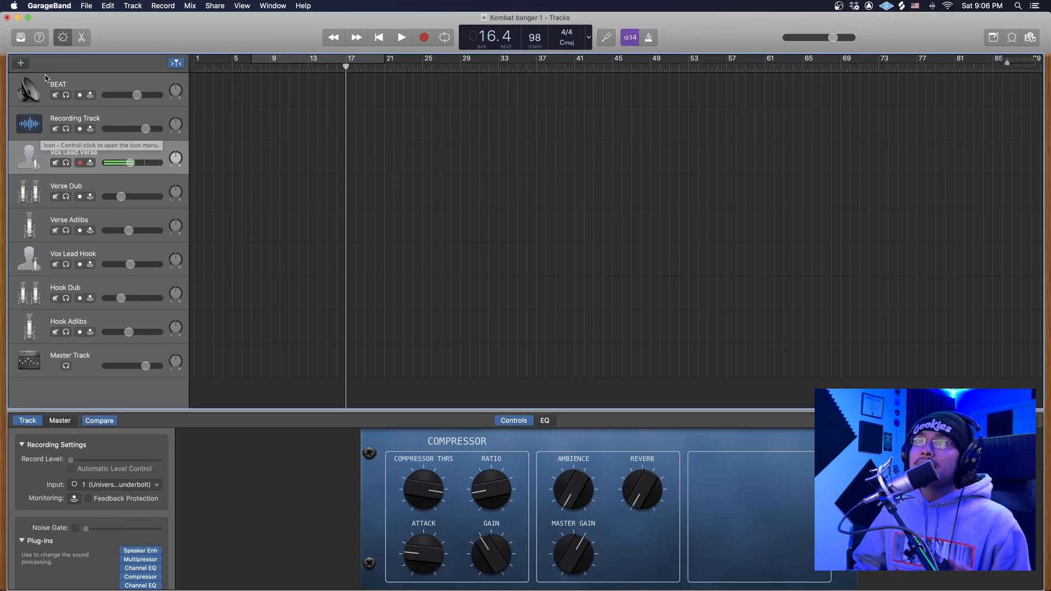
{"action": "left_click", "coordinate": [37, 92]}
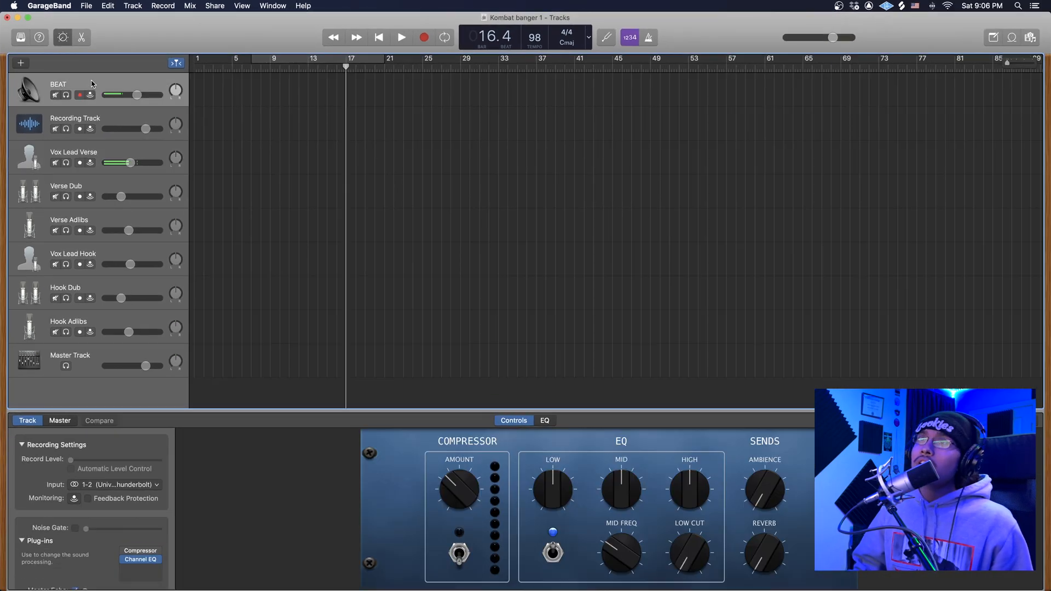
{"action": "left_click", "coordinate": [29, 160]}
{"action": "left_click", "coordinate": [27, 196]}
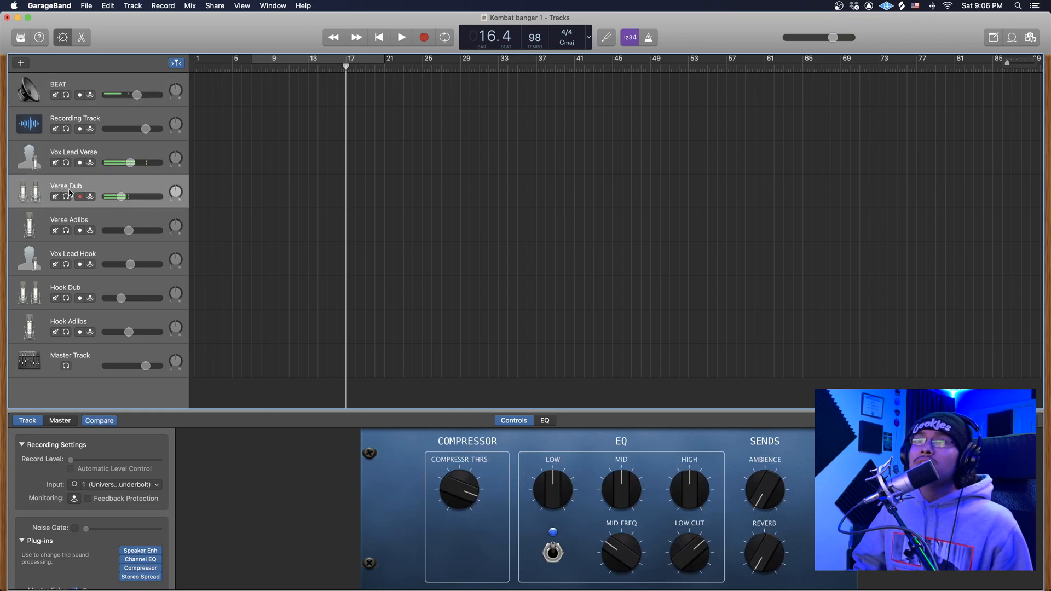
{"action": "left_click", "coordinate": [33, 235]}
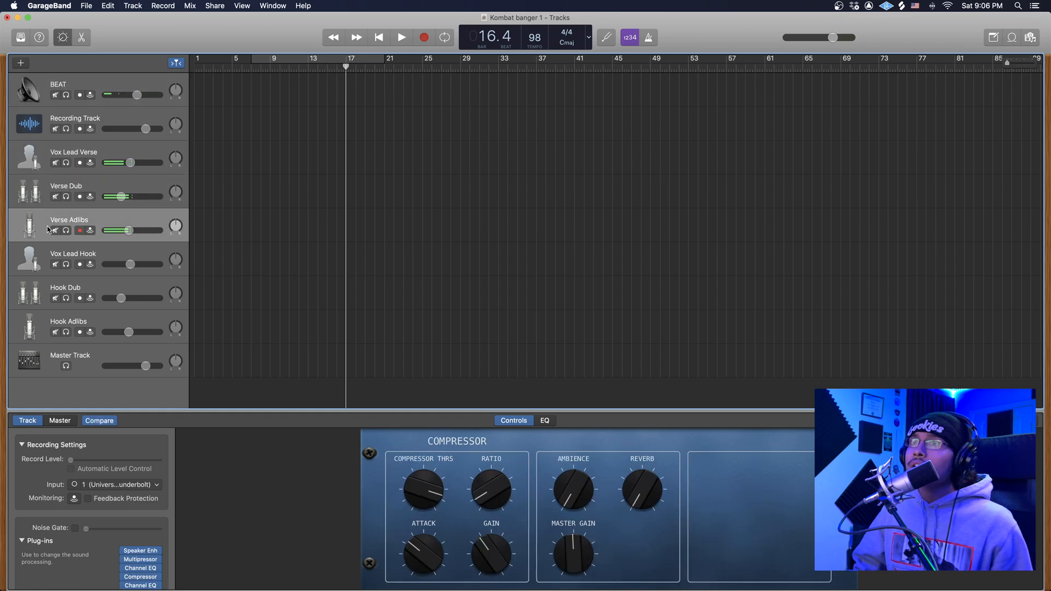
{"action": "left_click", "coordinate": [72, 93]}
Step: Compare the plug-in, echo and reverb settings of the Vox Lead Verse, Verse Dub, Verse Adlibs and Recording Track tracks
{"action": "left_click", "coordinate": [103, 150]}
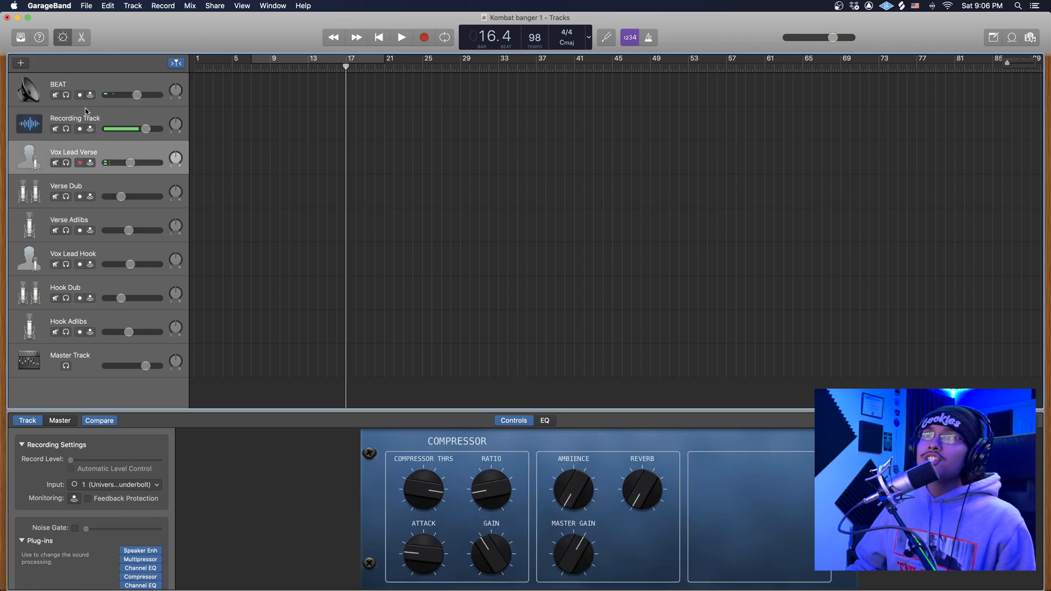
{"action": "scroll", "coordinate": [109, 525], "scroll_direction": "down", "scroll_amount": 3}
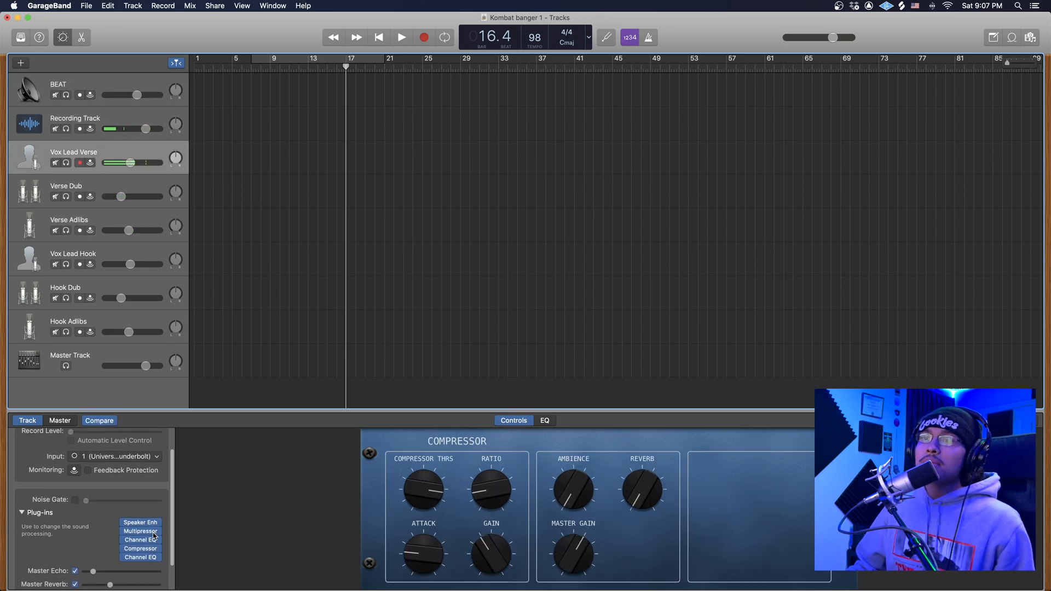
{"action": "left_click", "coordinate": [111, 198]}
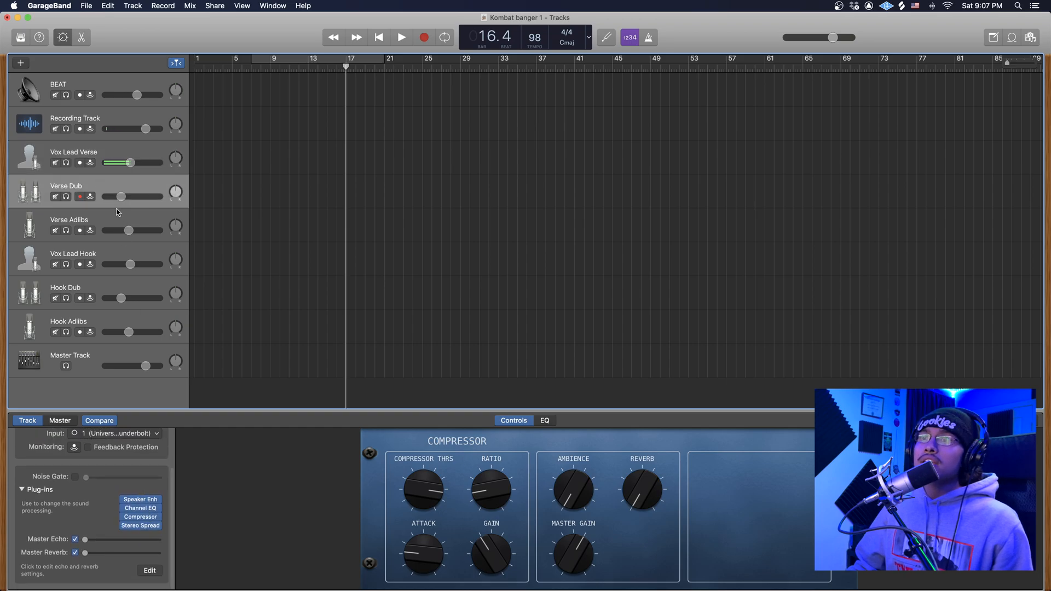
{"action": "left_click", "coordinate": [111, 220]}
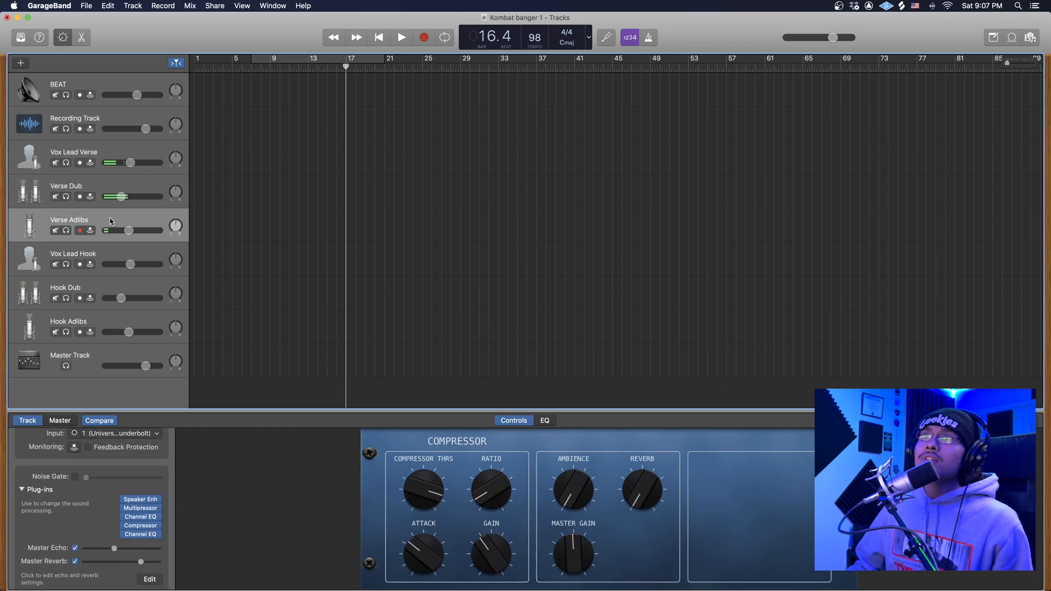
{"action": "left_click", "coordinate": [120, 132]}
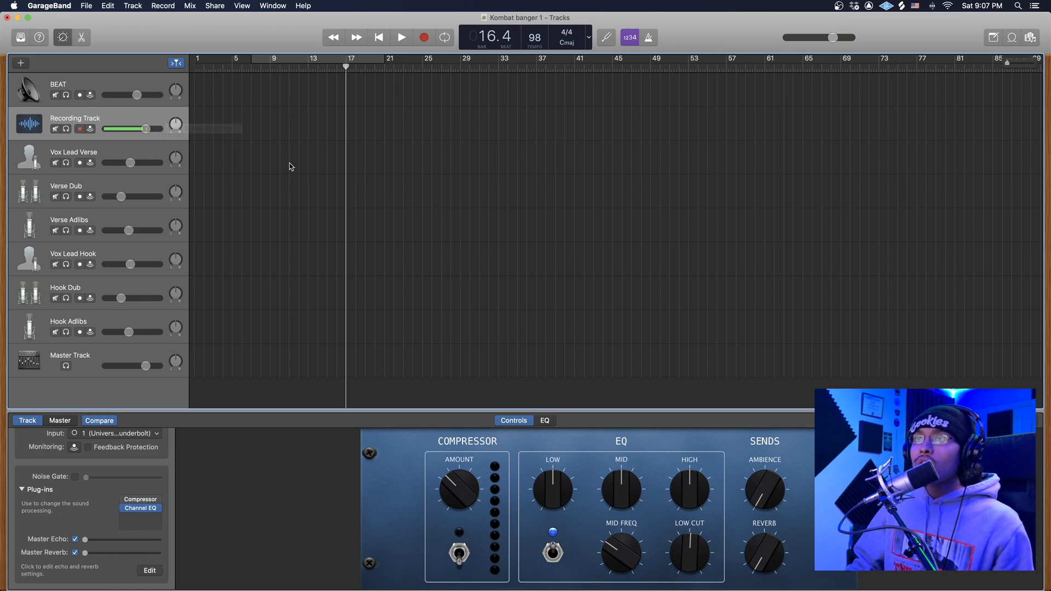
{"action": "left_click_drag", "start_coordinate": [224, 121], "coordinate": [507, 136]}
Step: Duplicate the Vox Lead Verse track with its plug-in settings and delete the duplicate again
{"action": "left_click", "coordinate": [206, 156]}
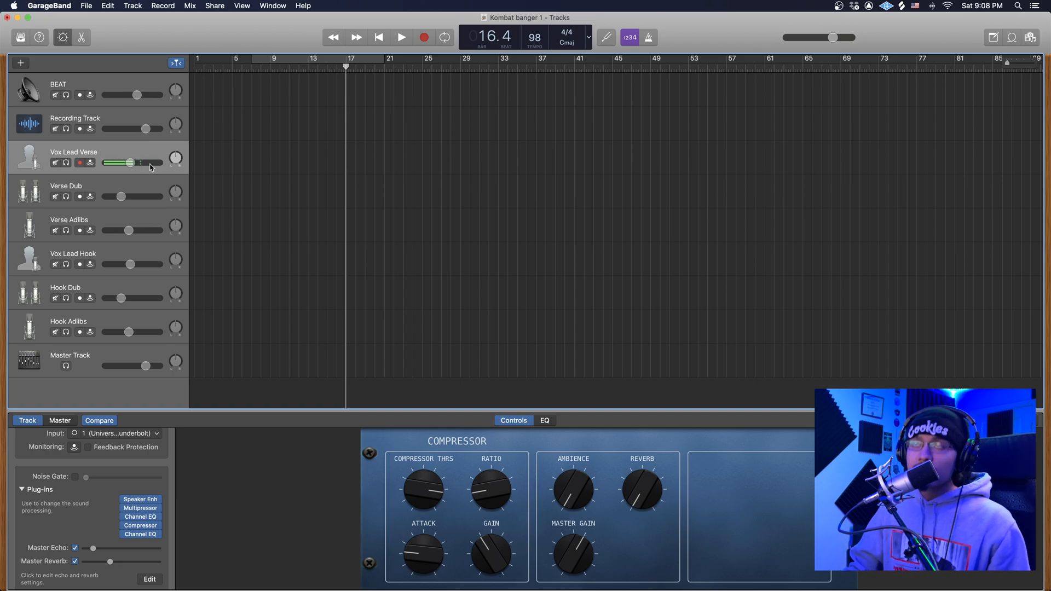
{"action": "key", "text": "super+d"}
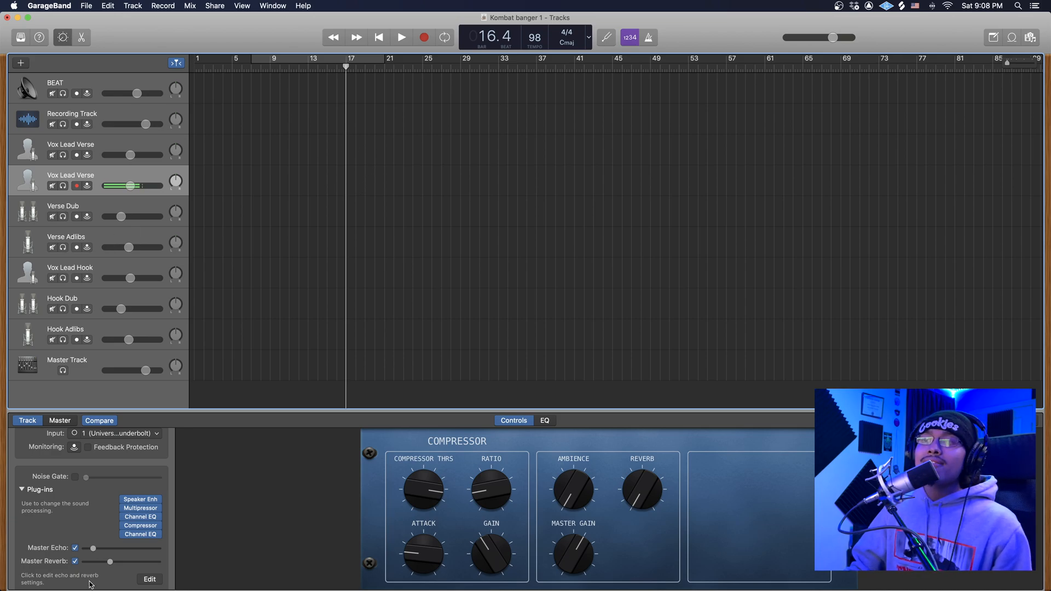
{"action": "mouse_move", "coordinate": [140, 514]}
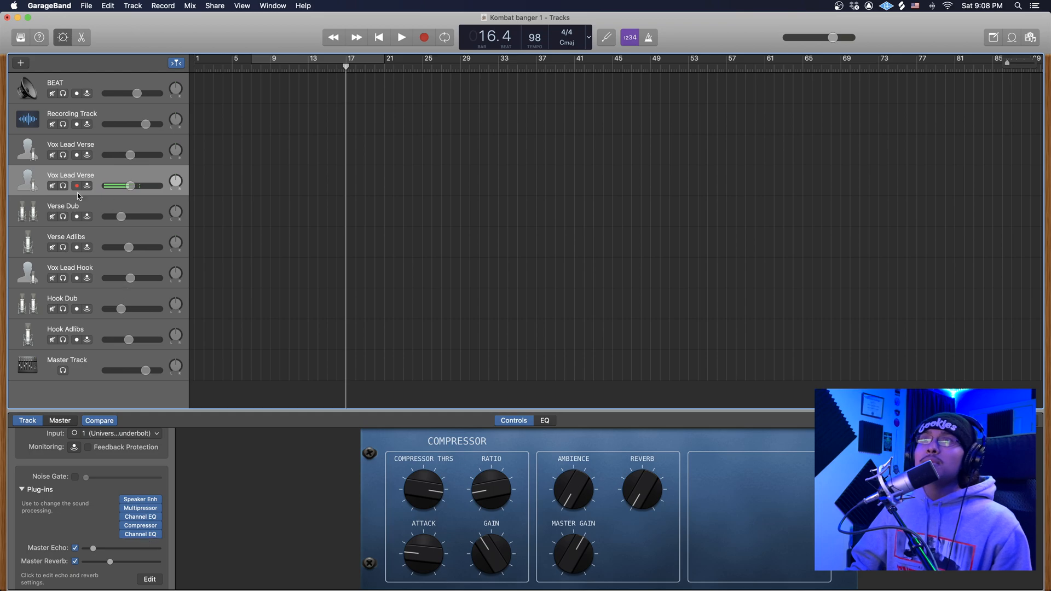
{"action": "key", "text": "super+BackSpace"}
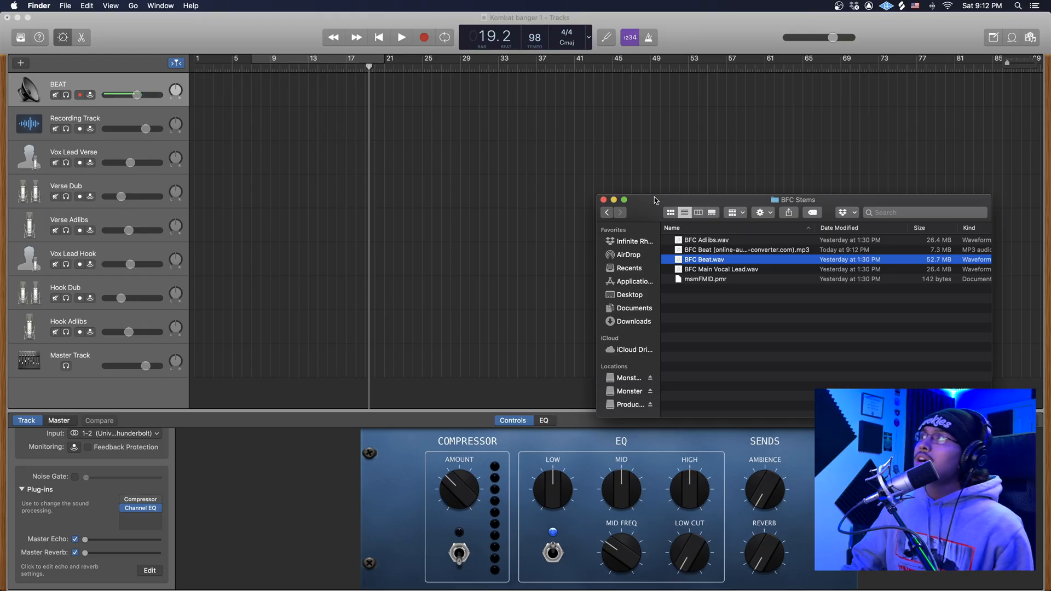
Step: Import BFC Beat.wav from the BFC Stems folder onto the BEAT track at bar 1 and move the playhead to bar 19
{"action": "left_click_drag", "start_coordinate": [659, 208], "coordinate": [642, 205]}
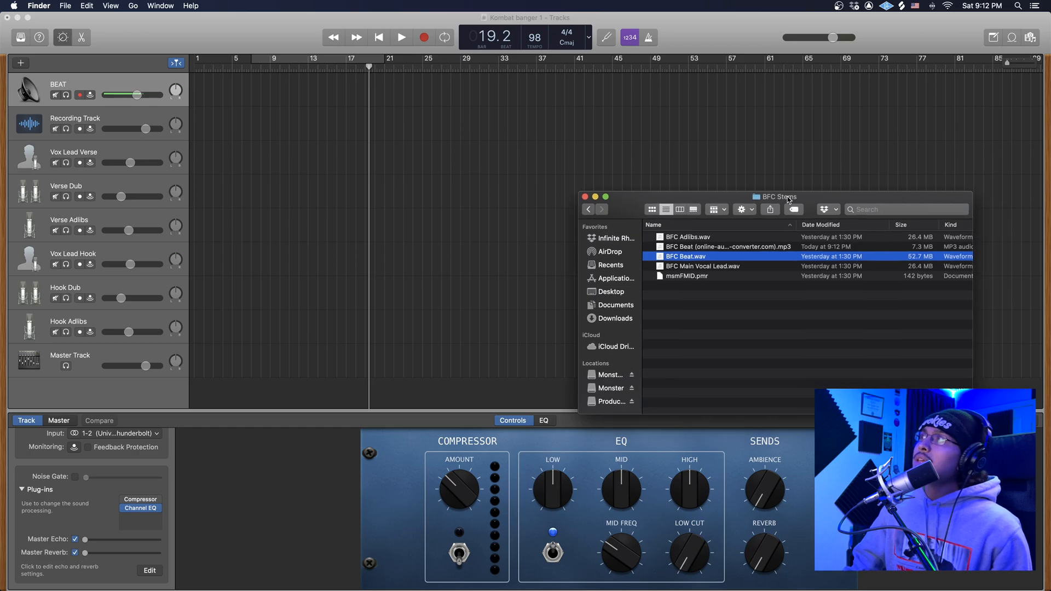
{"action": "left_click", "coordinate": [694, 301]}
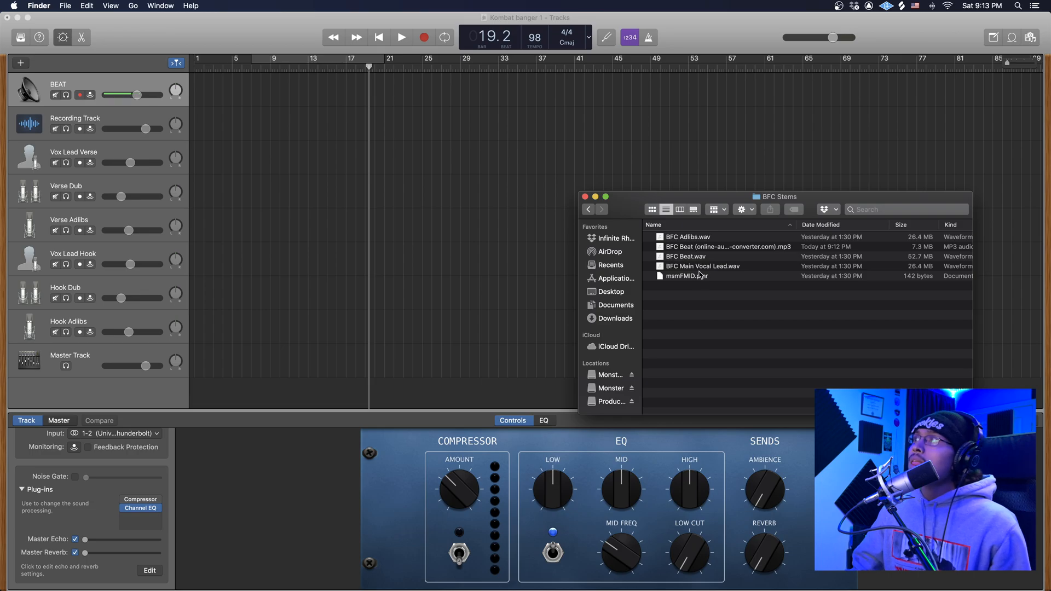
{"action": "scroll", "coordinate": [689, 263], "scroll_direction": "right", "scroll_amount": 1}
{"action": "left_click", "coordinate": [679, 257]}
{"action": "left_click_drag", "start_coordinate": [678, 262], "coordinate": [199, 85]}
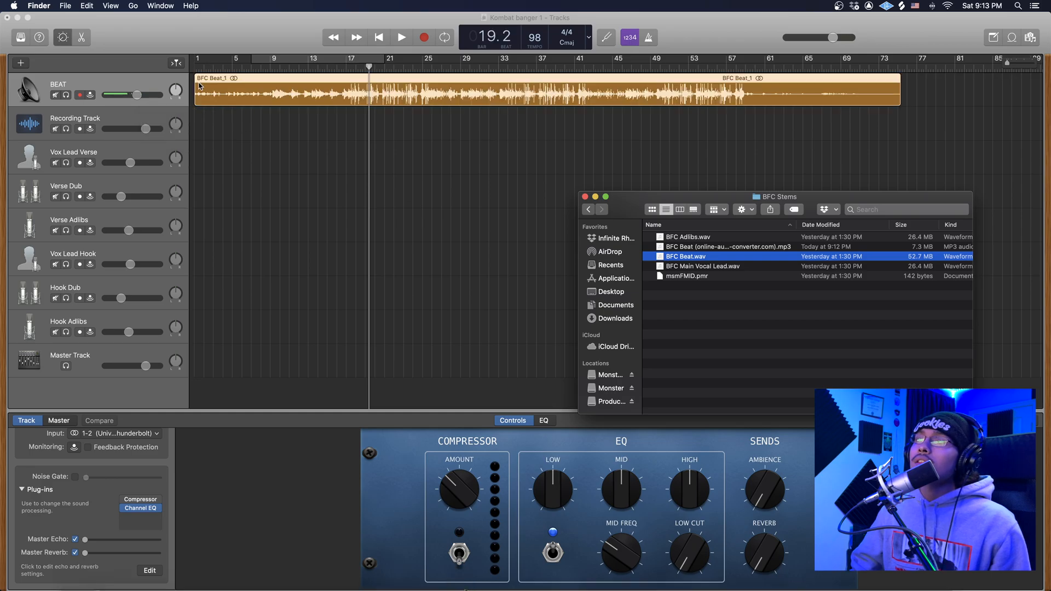
{"action": "left_click", "coordinate": [365, 67]}
{"action": "left_click", "coordinate": [364, 69]}
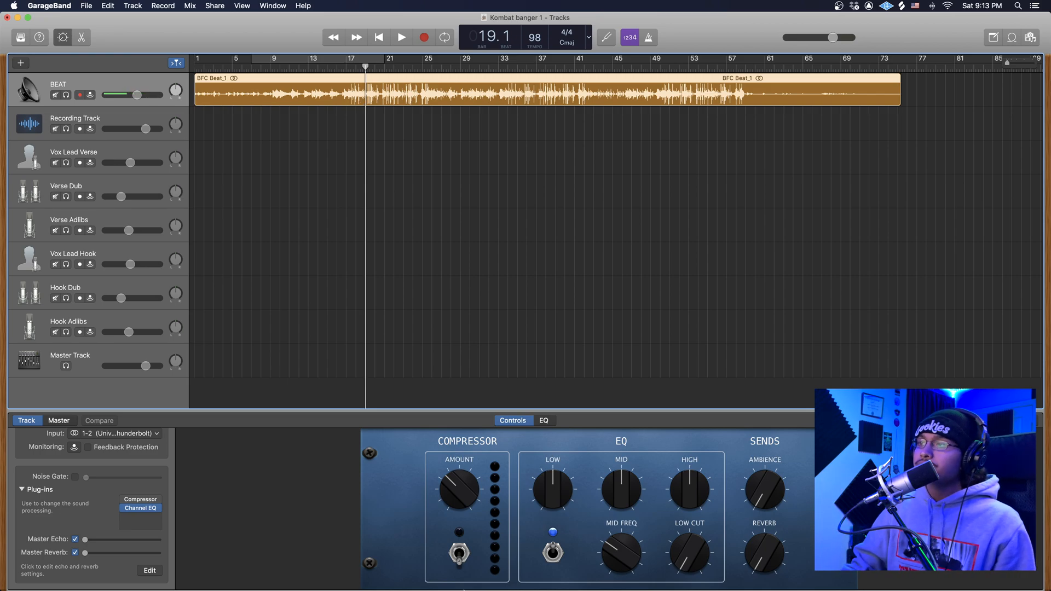
Step: Switch to Chrome and try to add BFC Beat.wav from the BFC Stems folder to the audiokeychain.com upload dropzone
{"action": "mouse_move", "coordinate": [147, 585]}
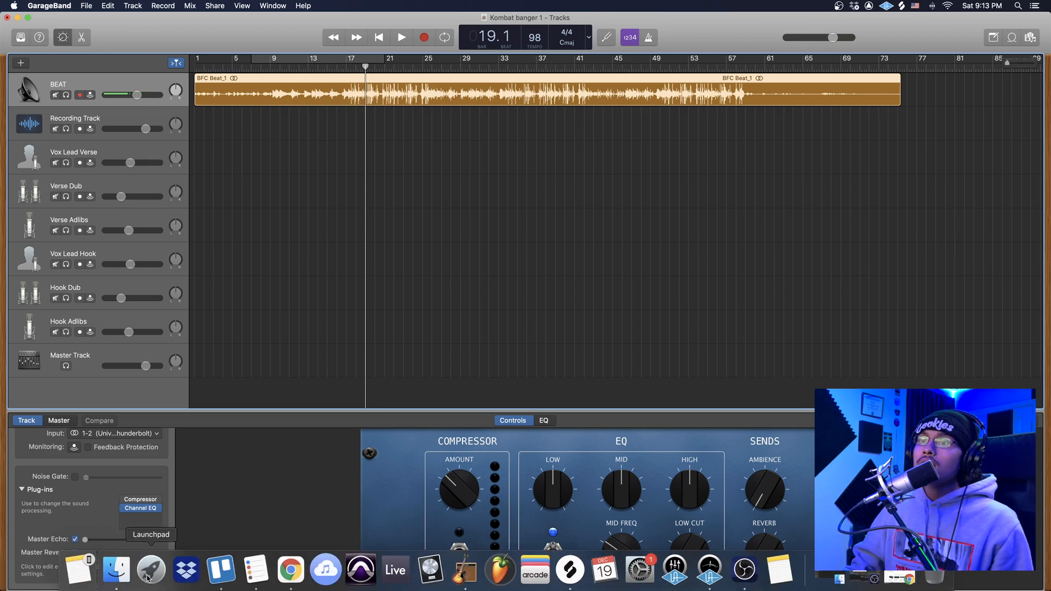
{"action": "left_click", "coordinate": [290, 569]}
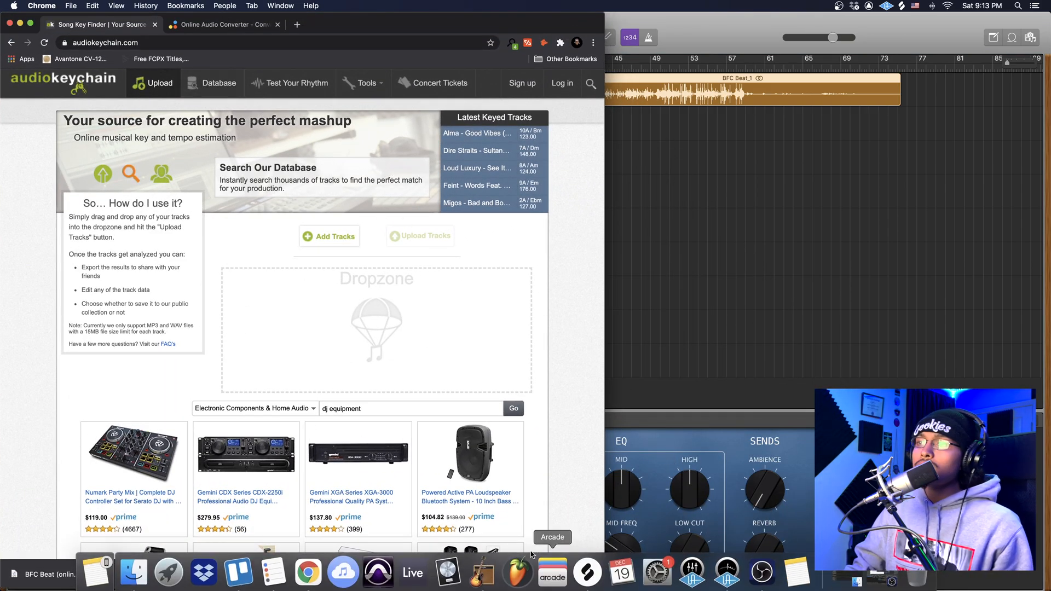
{"action": "mouse_move", "coordinate": [628, 589]}
{"action": "left_click", "coordinate": [848, 578]}
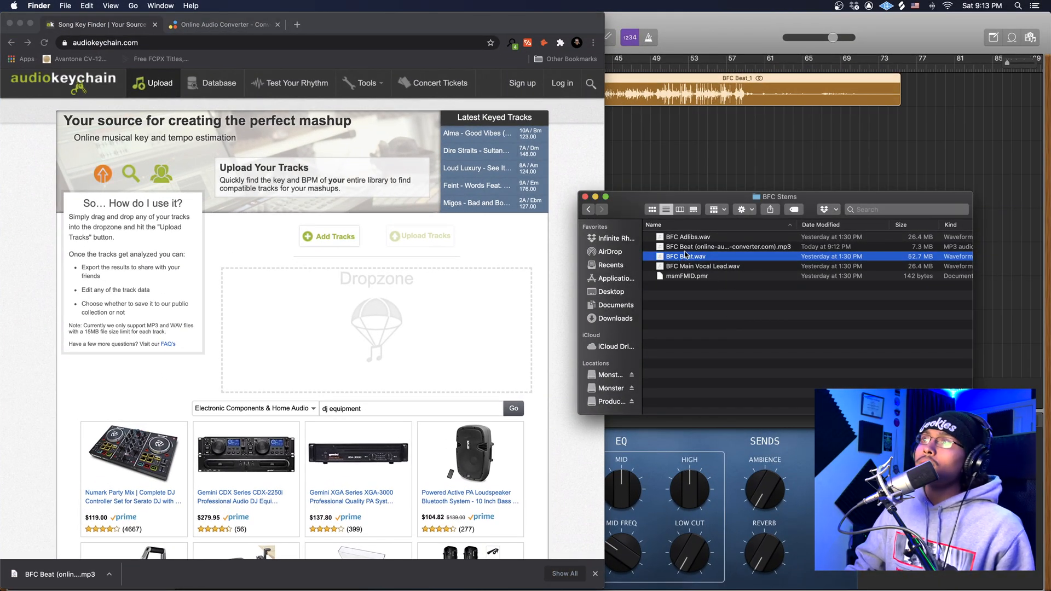
{"action": "left_click_drag", "start_coordinate": [689, 260], "coordinate": [363, 318]}
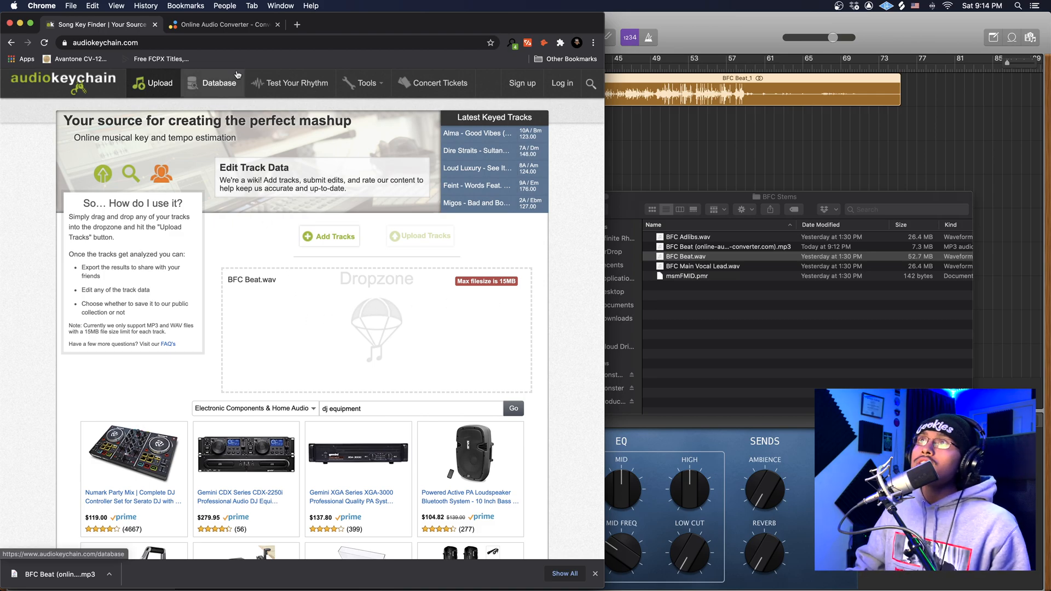
Step: Review the online audio converter page, the converted BFC Beat MP3 in the BFC Stems folder and the audiokeychain.com upload page
{"action": "left_click", "coordinate": [224, 24]}
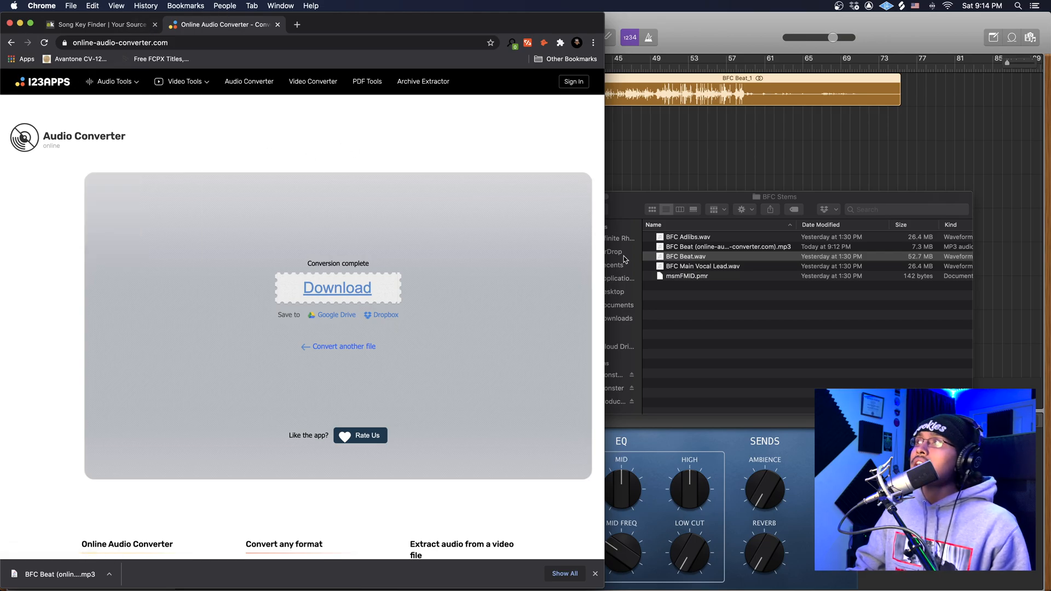
{"action": "left_click", "coordinate": [677, 254]}
{"action": "left_click", "coordinate": [664, 247]}
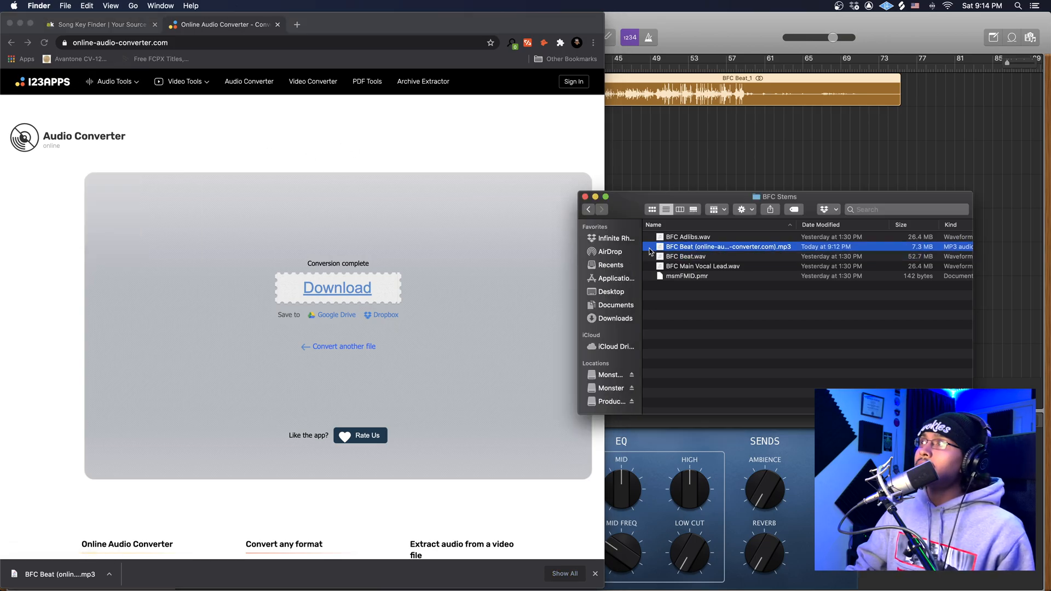
{"action": "left_click", "coordinate": [97, 24]}
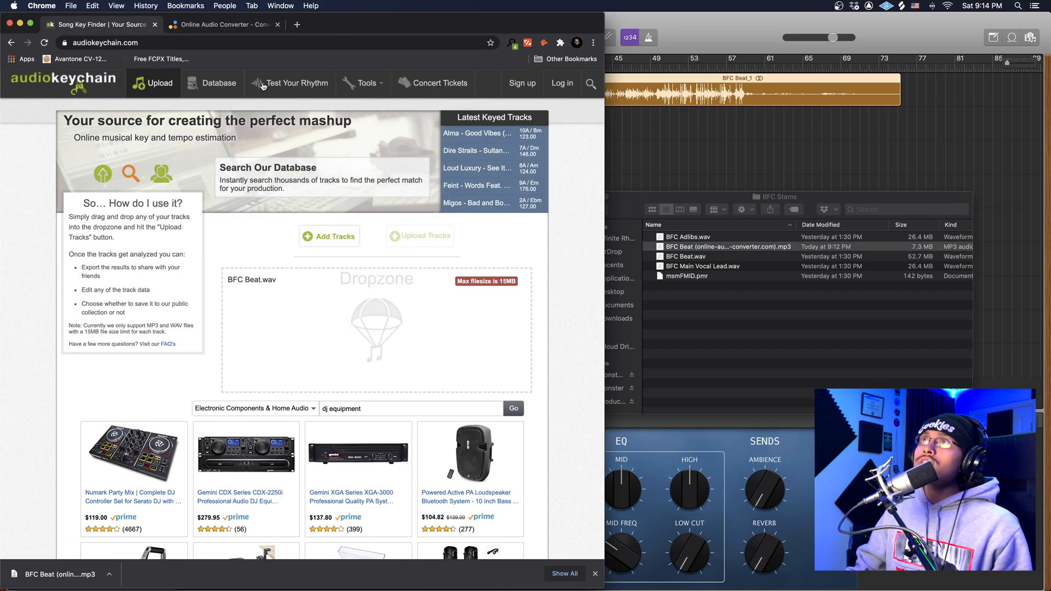
{"action": "left_click", "coordinate": [232, 25]}
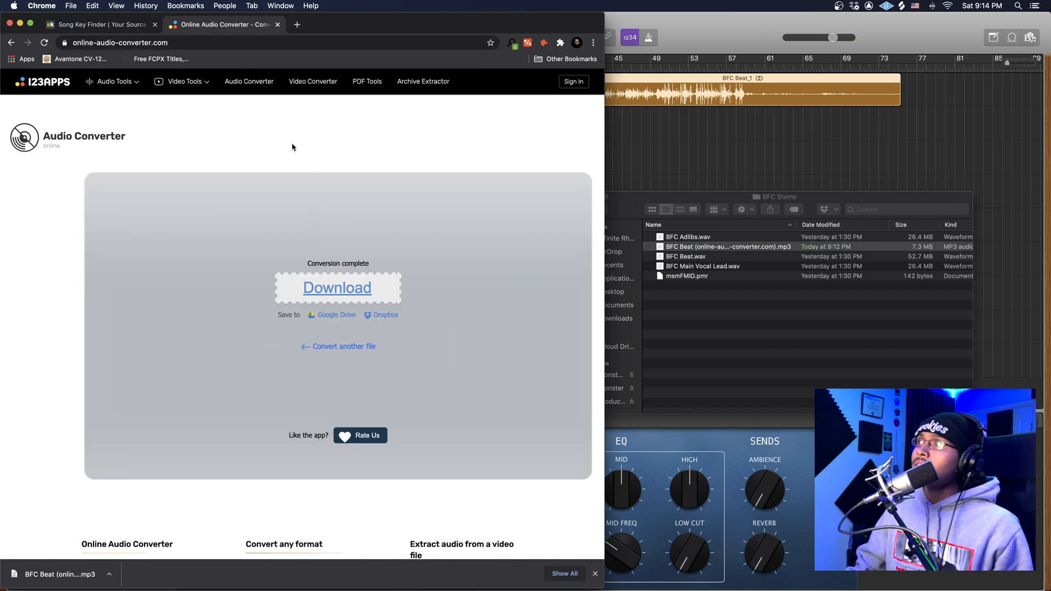
Step: Add the converted BFC Beat MP3 from the BFC Stems folder to the audiokeychain.com dropzone and upload it for key and BPM analysis
{"action": "left_click", "coordinate": [107, 25]}
{"action": "left_click_drag", "start_coordinate": [707, 248], "coordinate": [351, 357]}
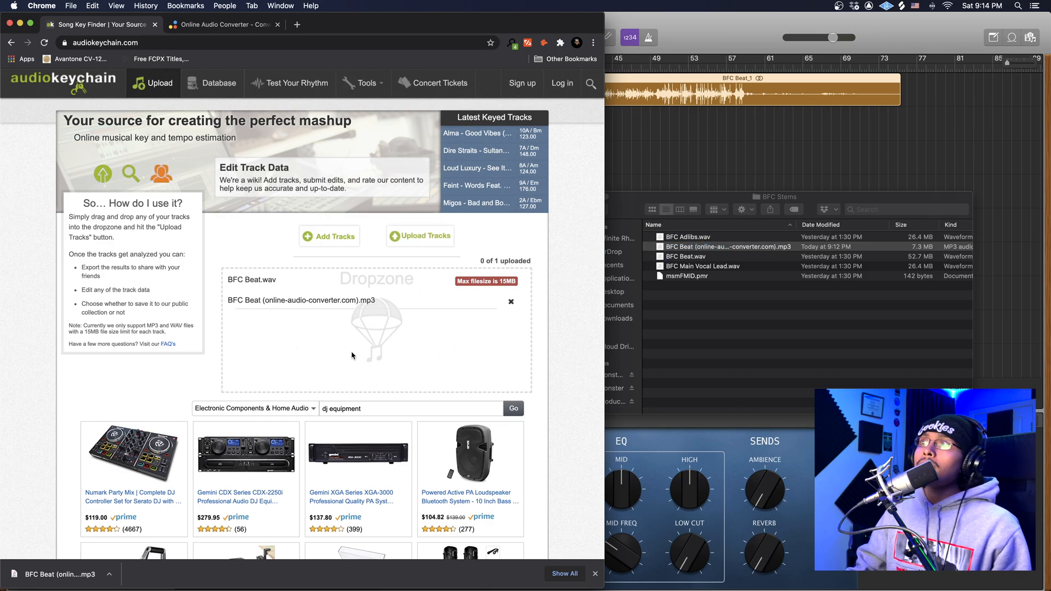
{"action": "left_click", "coordinate": [424, 240]}
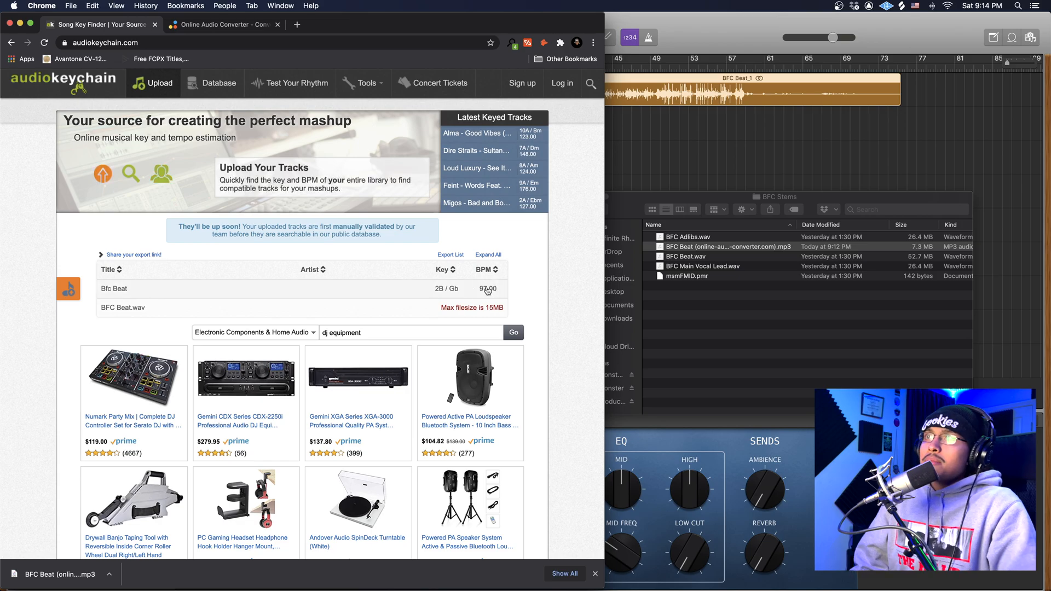
Step: Switch to GarageBand and set the project tempo to 97 BPM
{"action": "left_click", "coordinate": [701, 152]}
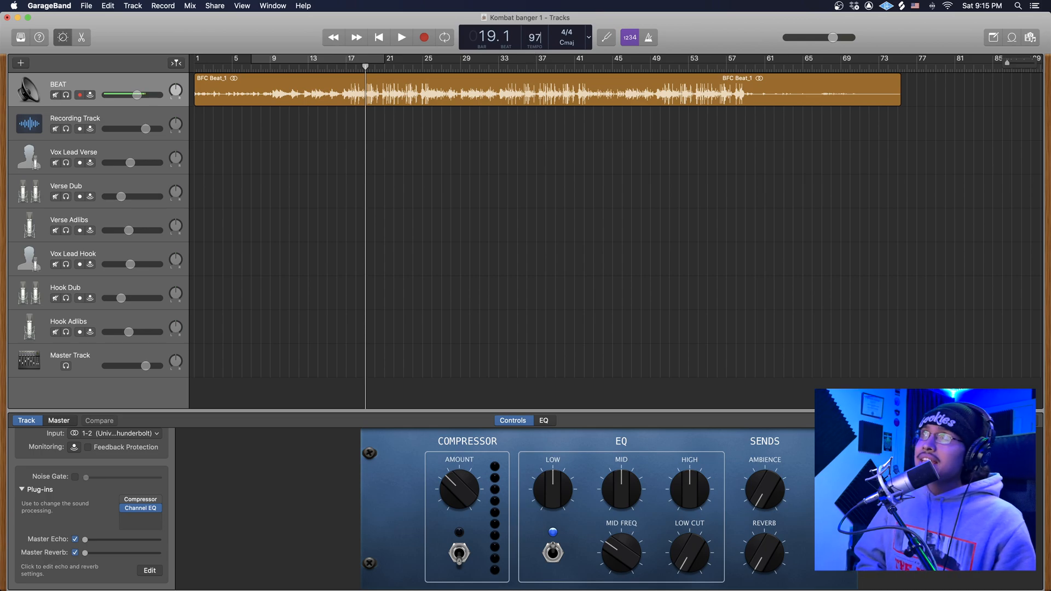
{"action": "key", "text": "Return"}
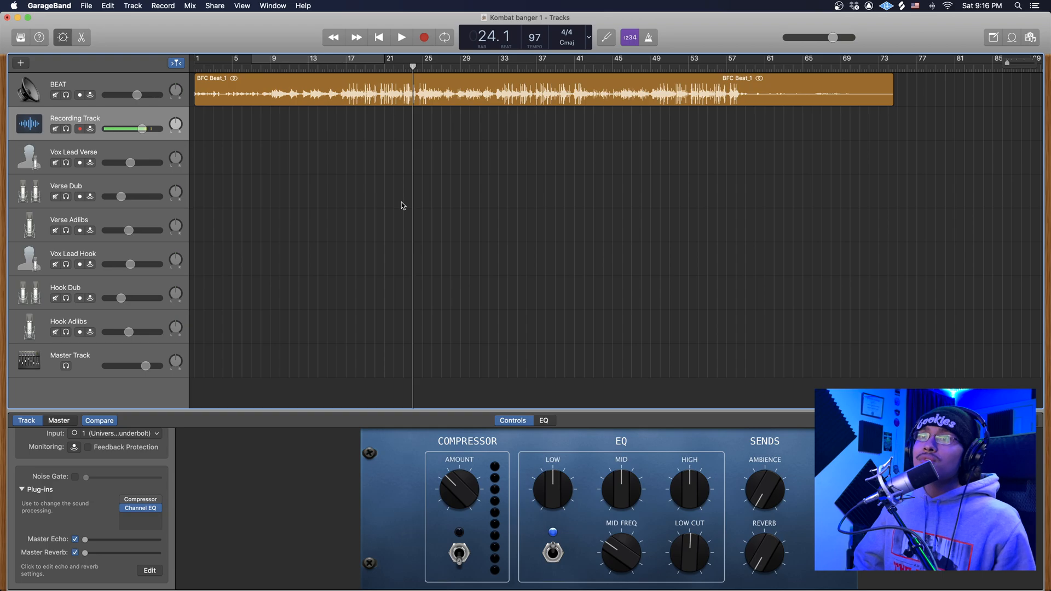
Step: Bypass the second Compressor and the Limiter on the Master Track and turn both on again
{"action": "left_click", "coordinate": [88, 357]}
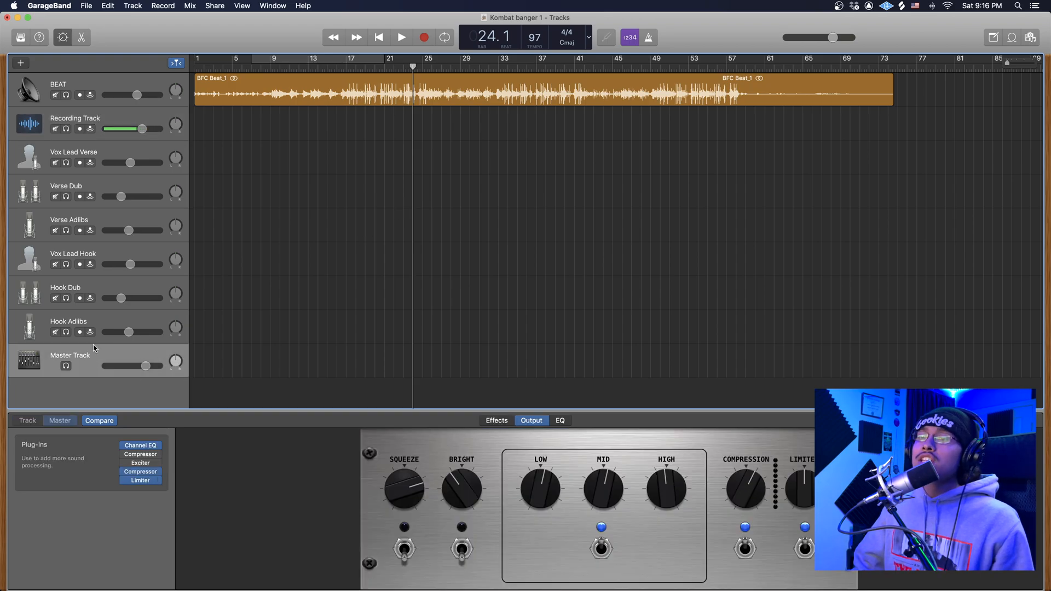
{"action": "mouse_move", "coordinate": [129, 477]}
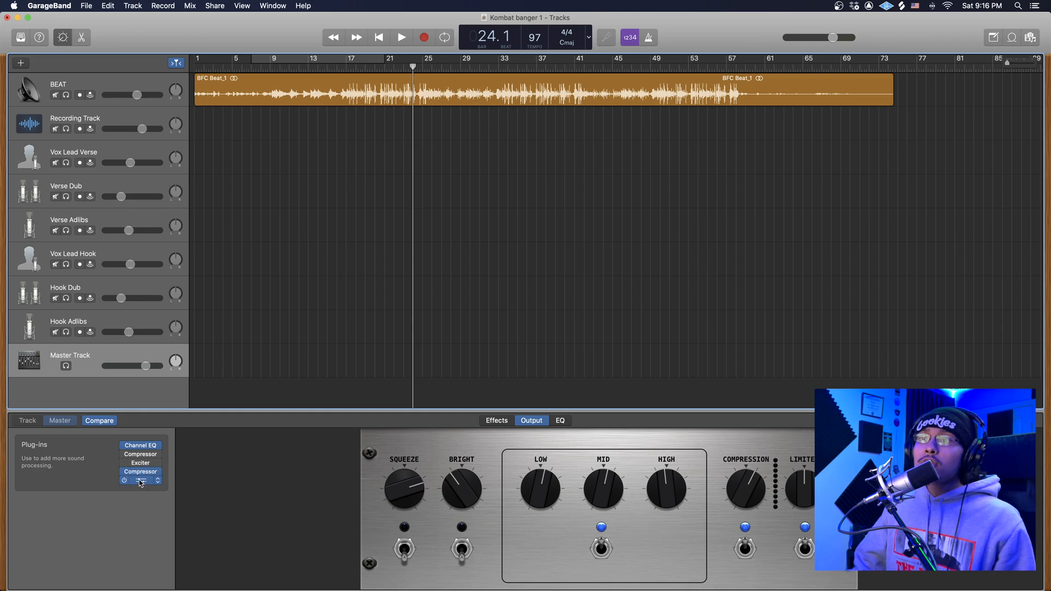
{"action": "left_click", "coordinate": [124, 472]}
{"action": "left_click", "coordinate": [125, 480]}
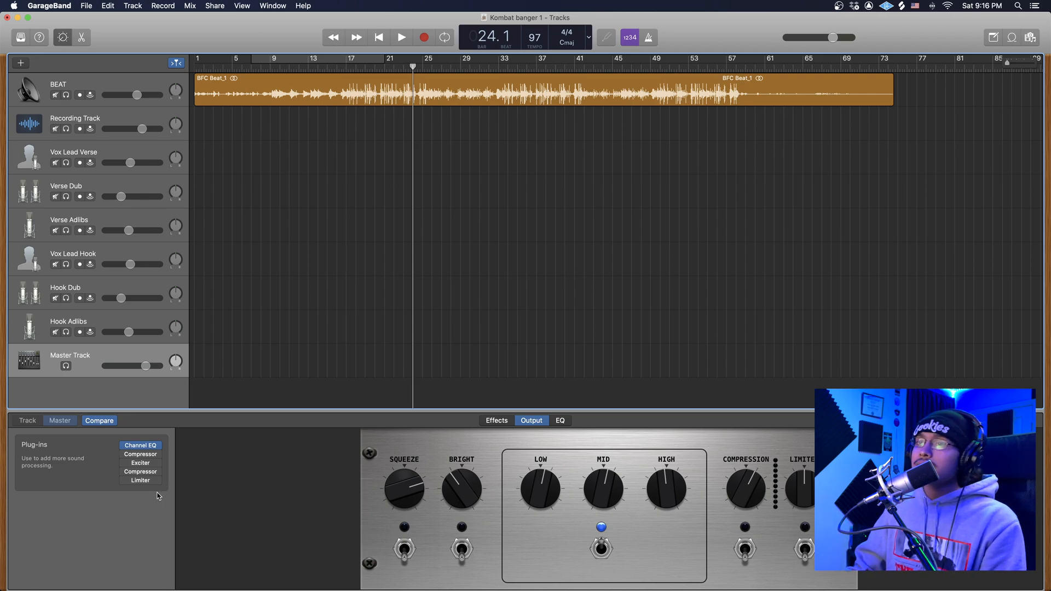
{"action": "left_click", "coordinate": [124, 472]}
{"action": "left_click", "coordinate": [124, 482]}
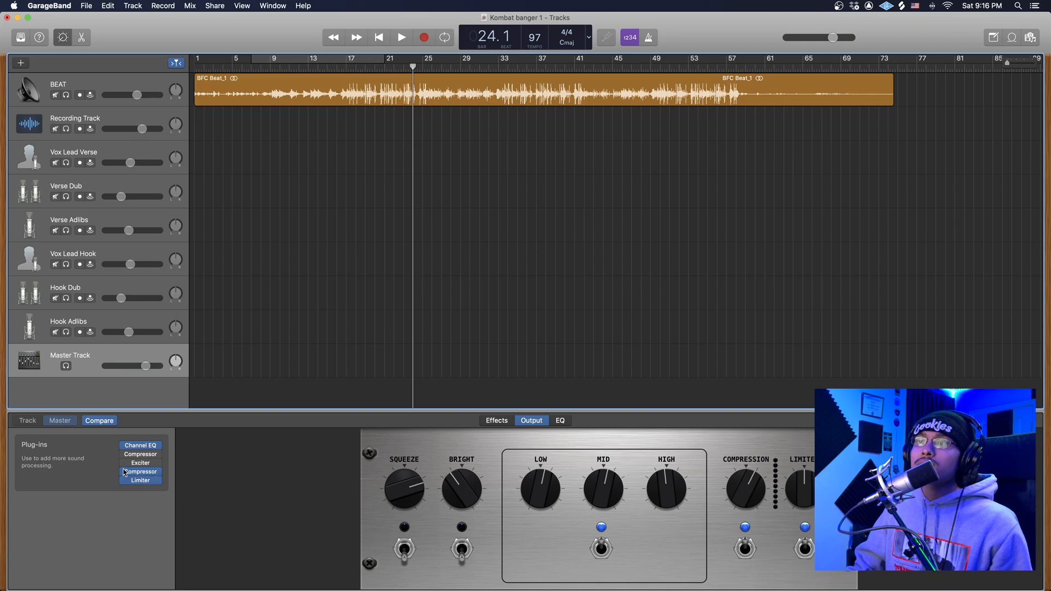
Step: Import BFC Main Vocal Lead.wav from the BFC Stems folder onto the Recording Track at bar 1
{"action": "left_click", "coordinate": [112, 118]}
{"action": "key", "text": "super+Tab"}
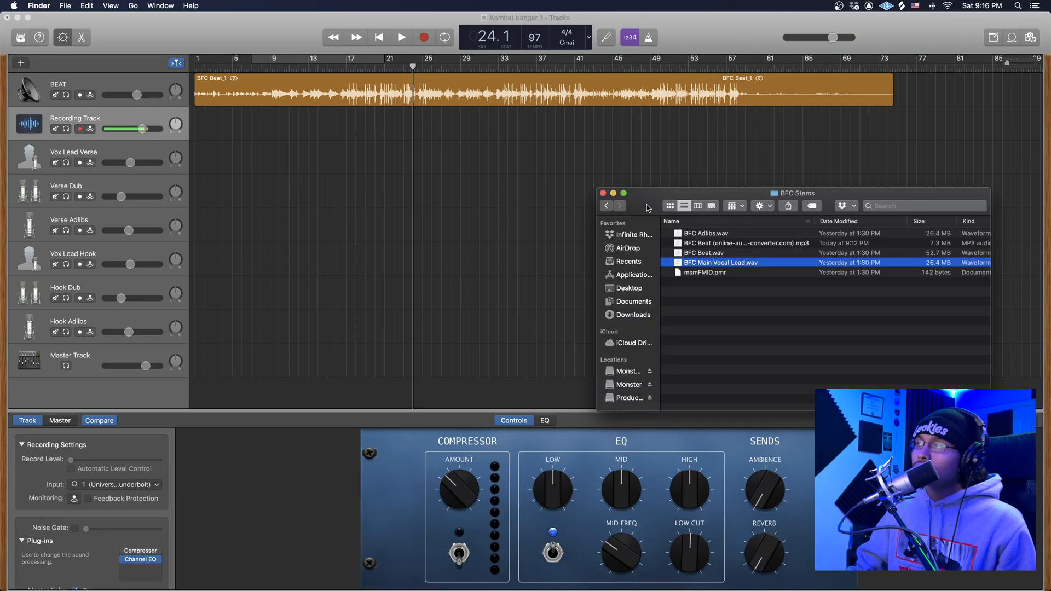
{"action": "left_click_drag", "start_coordinate": [647, 207], "coordinate": [669, 217]}
{"action": "left_click", "coordinate": [736, 265]}
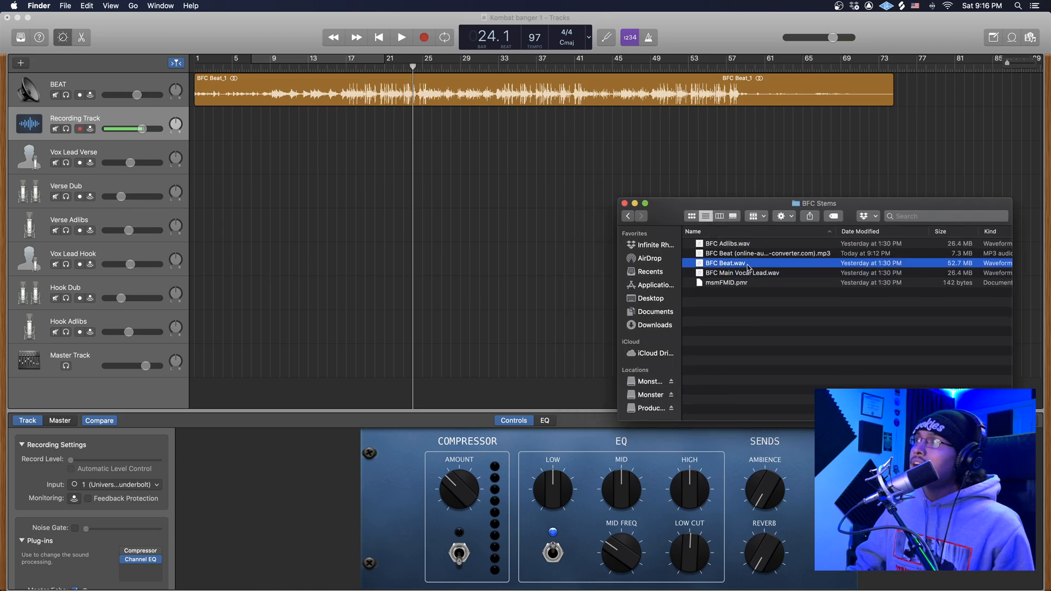
{"action": "left_click_drag", "start_coordinate": [743, 273], "coordinate": [193, 128]}
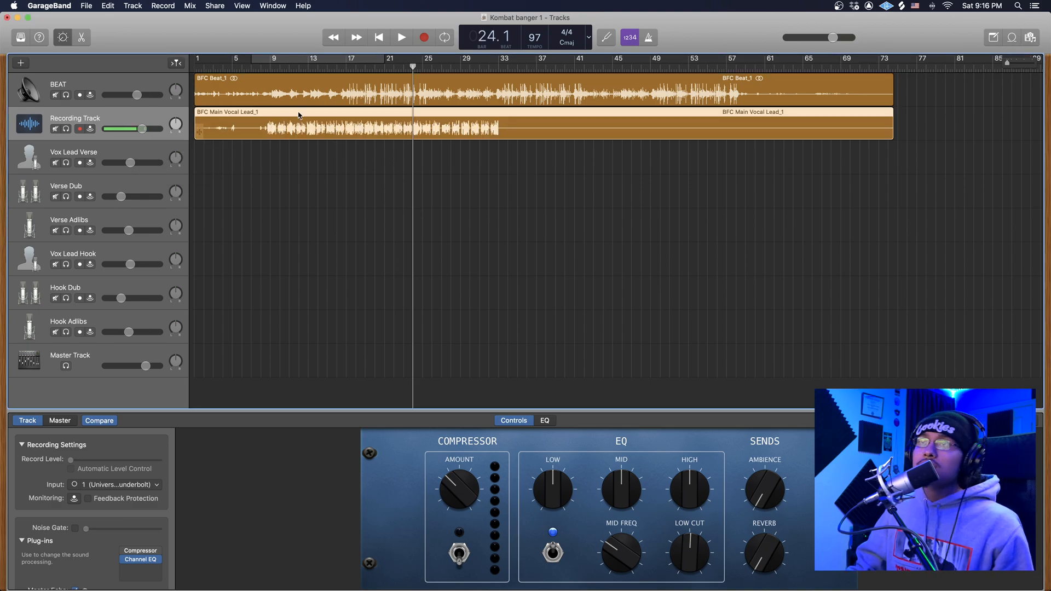
Step: Listen to the lead vocal on the Recording Track with the beat from bar 17
{"action": "left_click", "coordinate": [347, 67]}
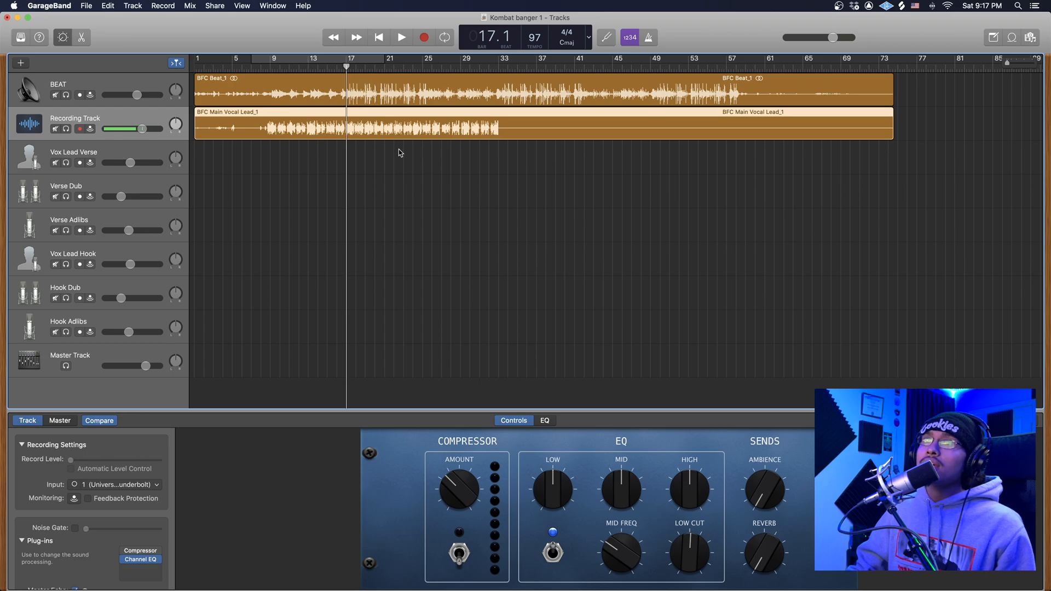
{"action": "key", "text": "space"}
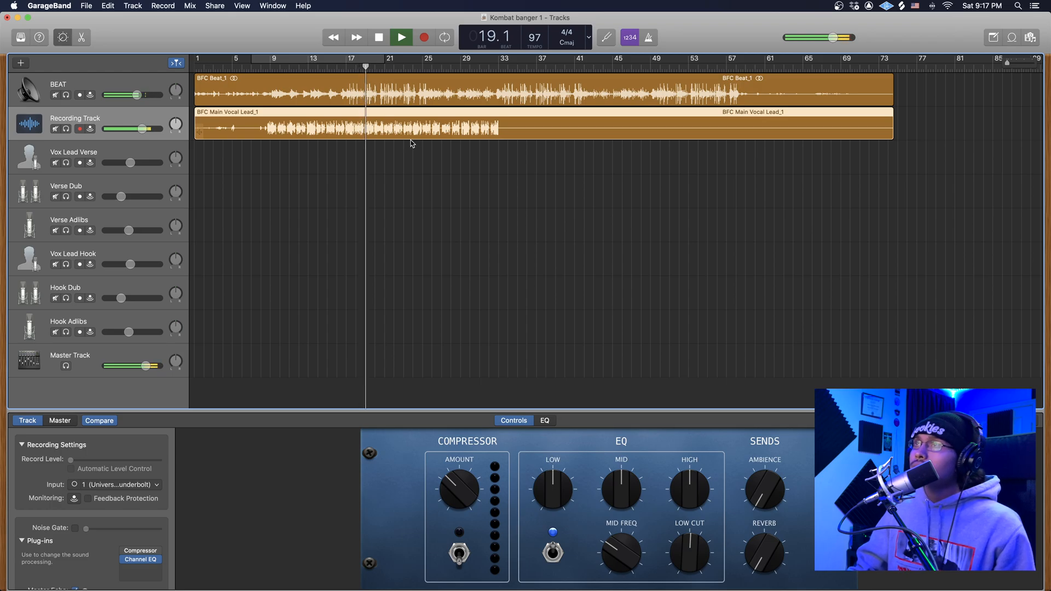
{"action": "key", "text": "space"}
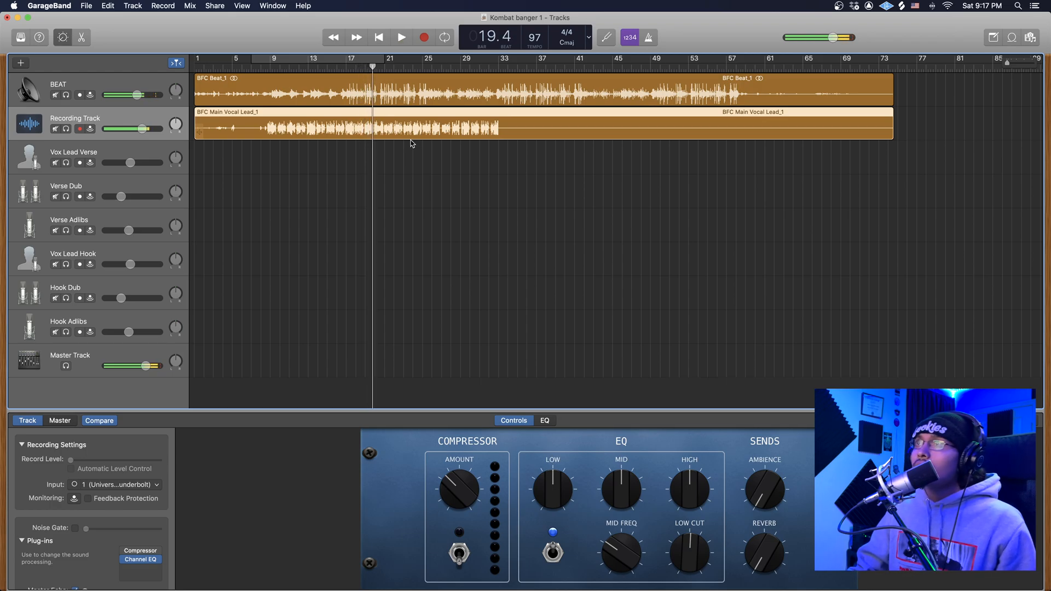
Step: Move the BFC Main Vocal Lead region to the Vox Lead Verse track at bar 1 and play from bar 17
{"action": "left_click_drag", "start_coordinate": [373, 130], "coordinate": [388, 159]}
{"action": "left_click", "coordinate": [347, 66]}
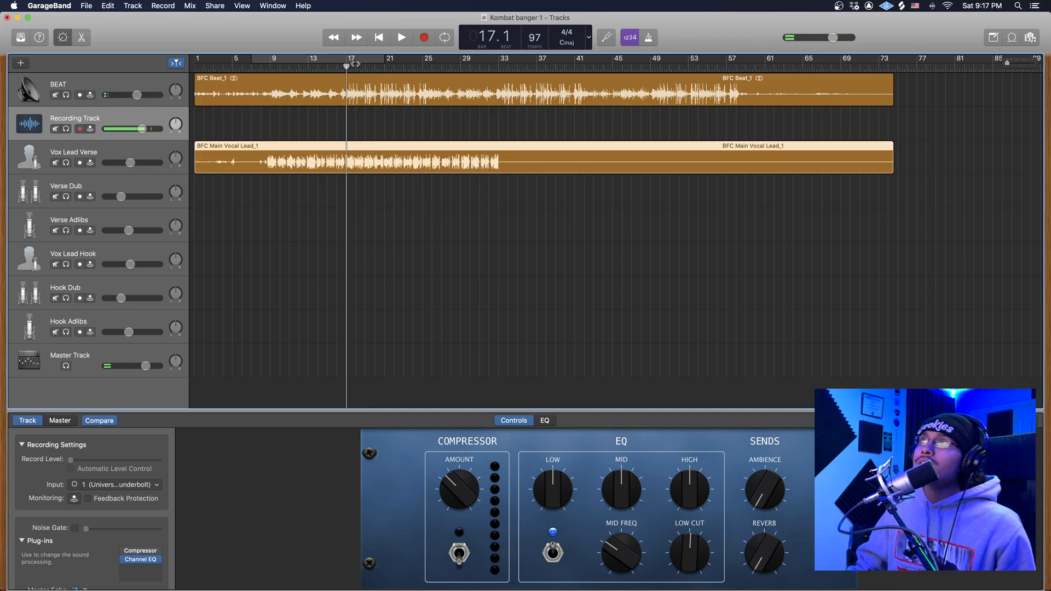
{"action": "key", "text": "space"}
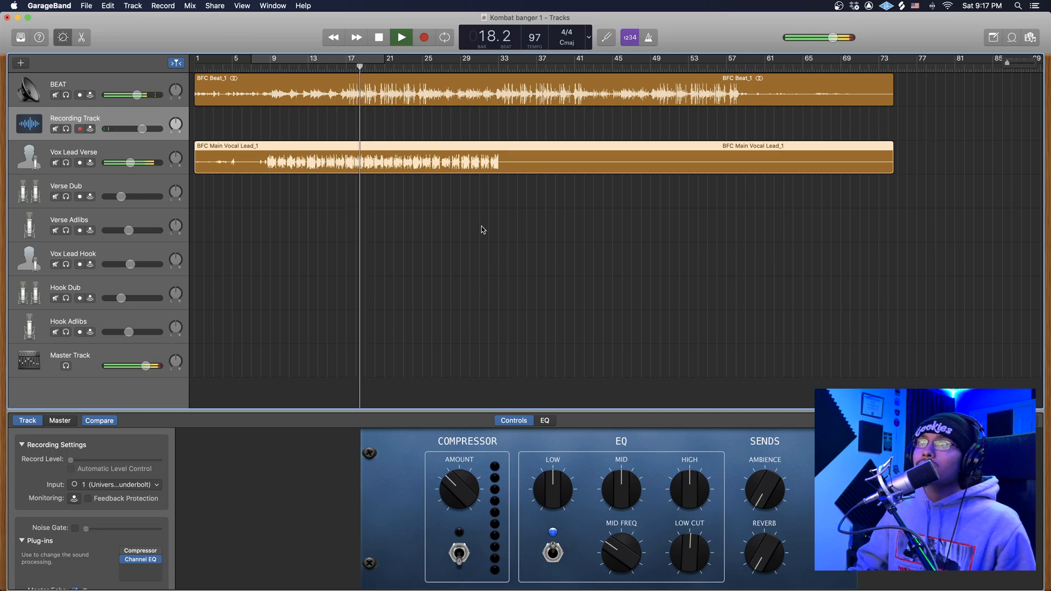
Step: Balance vocal and beat during playback, raising the BEAT volume to about -2.9 dB and setting the Vox Lead Verse volume to -5.4 dB
{"action": "left_click_drag", "start_coordinate": [130, 162], "coordinate": [125, 163]}
{"action": "left_click_drag", "start_coordinate": [126, 162], "coordinate": [128, 162]}
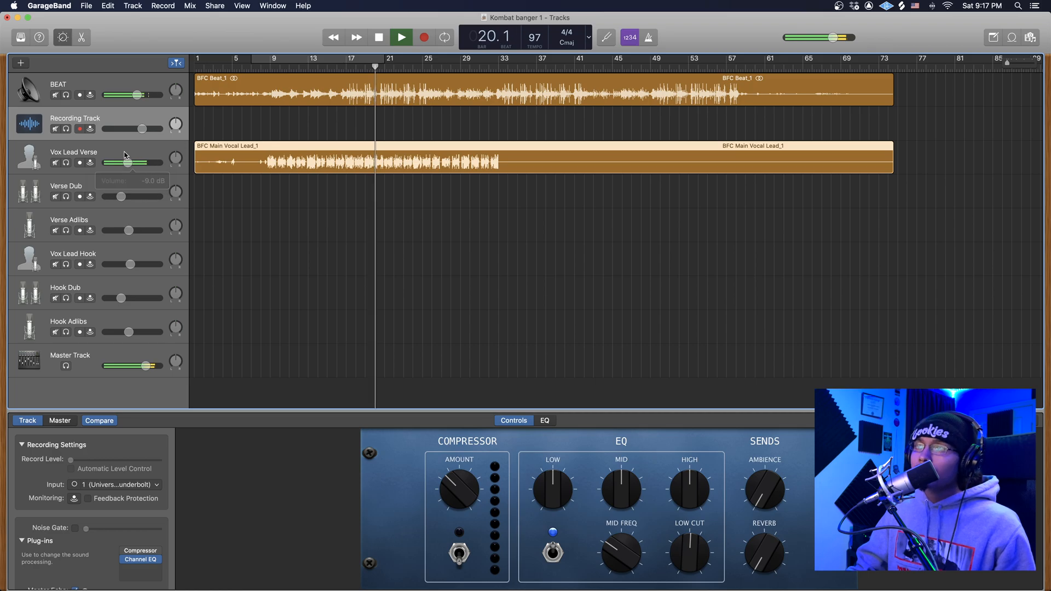
{"action": "key", "text": "space"}
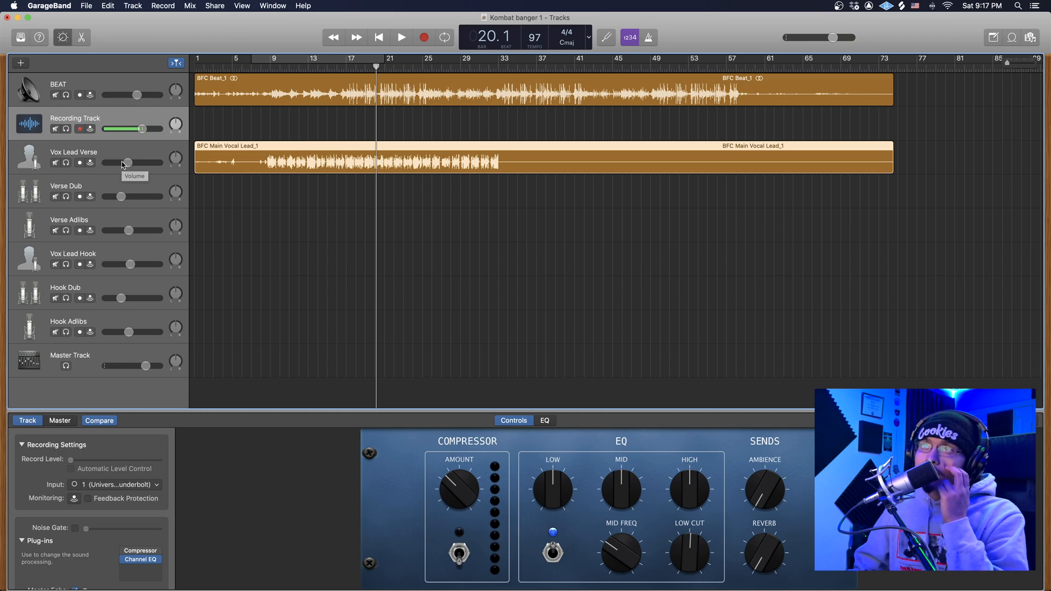
{"action": "left_click_drag", "start_coordinate": [140, 92], "coordinate": [142, 93]}
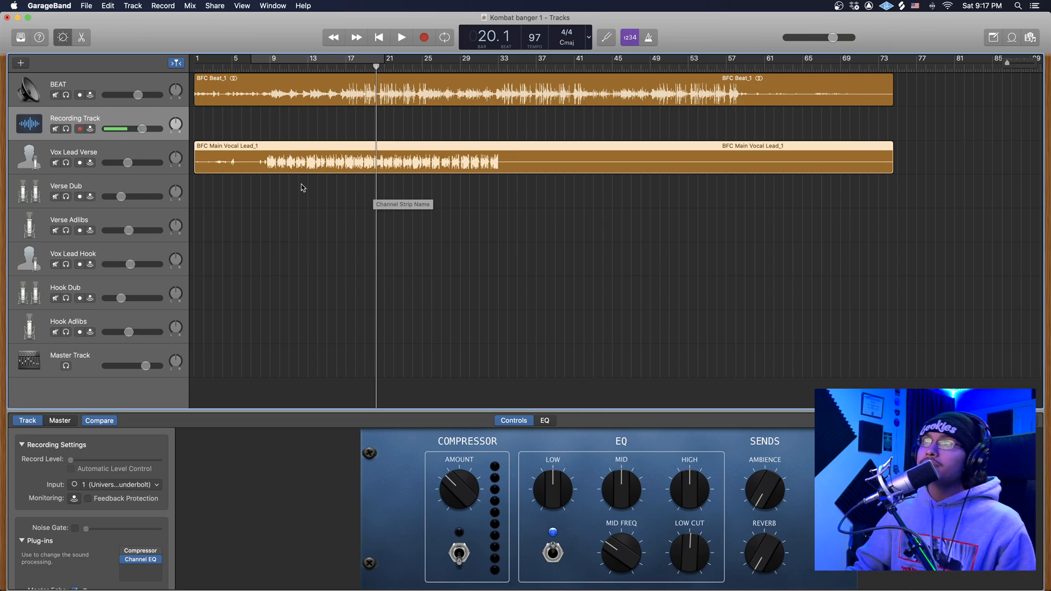
{"action": "key", "text": "space"}
{"action": "mouse_move", "coordinate": [127, 163]}
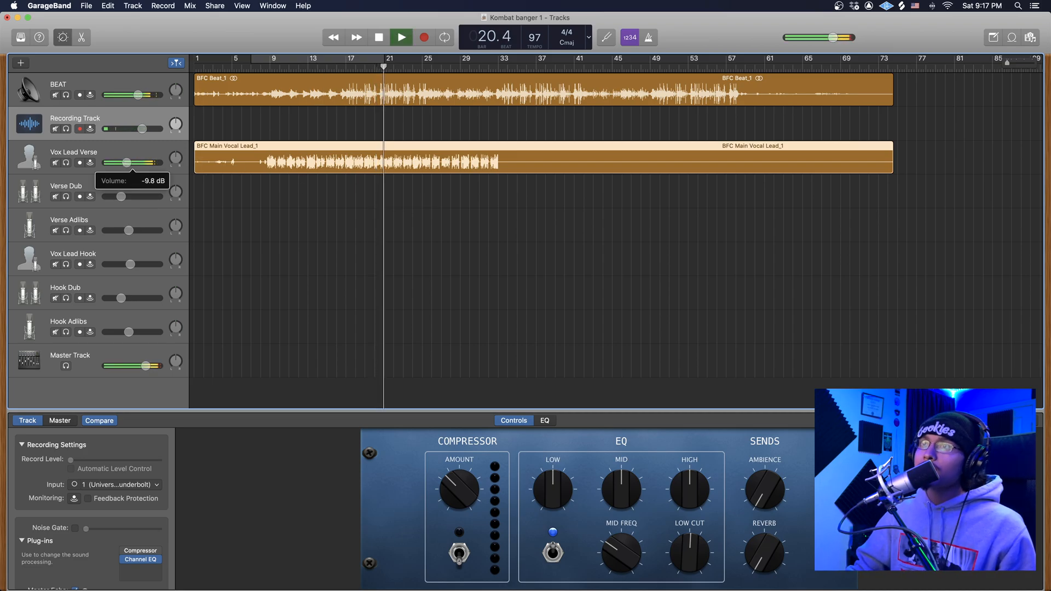
{"action": "mouse_move", "coordinate": [139, 95]}
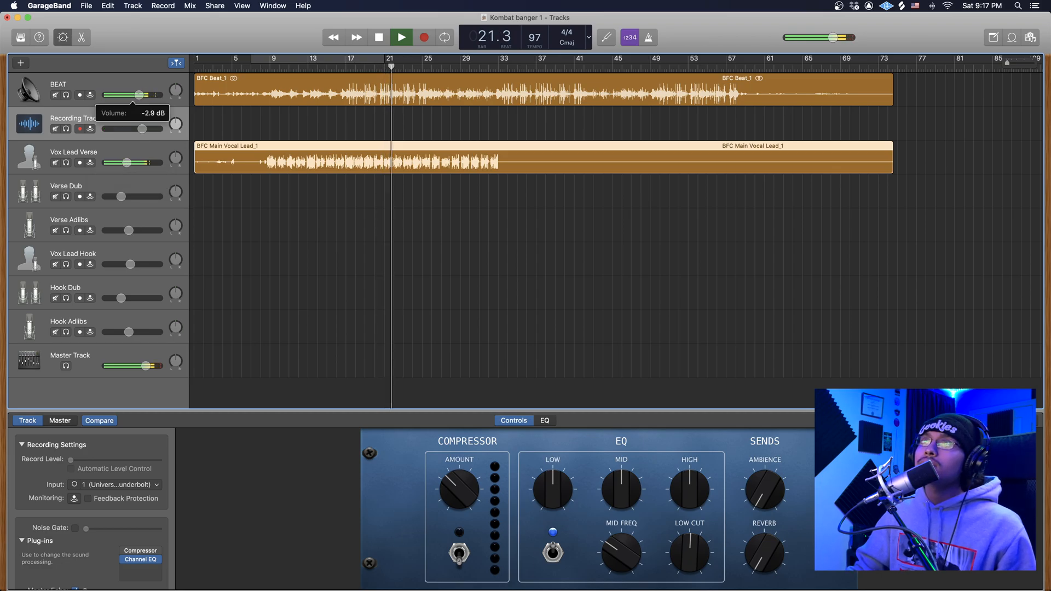
{"action": "left_click_drag", "start_coordinate": [127, 162], "coordinate": [133, 162]}
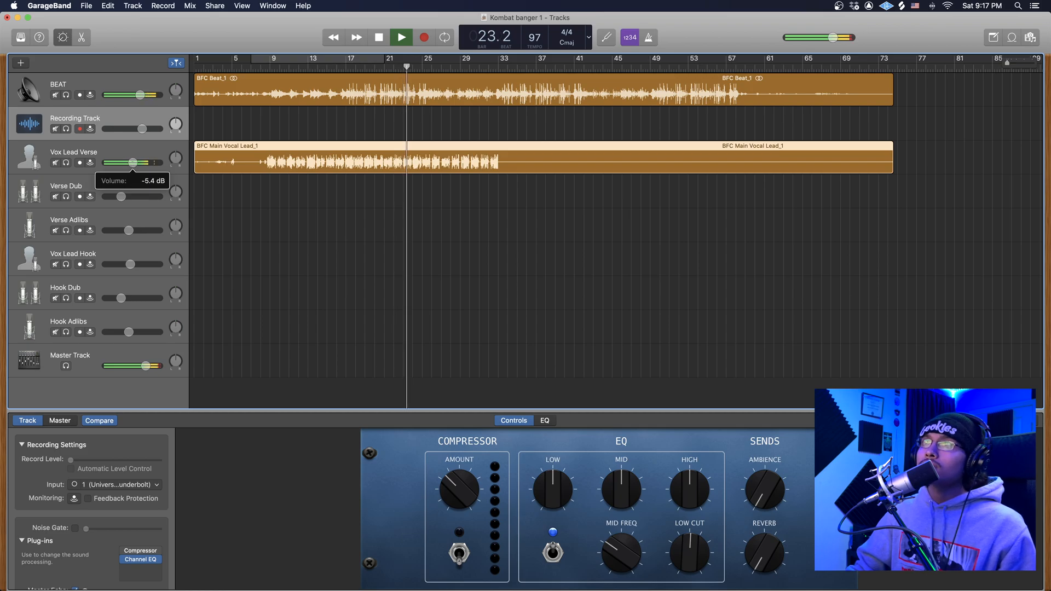
{"action": "key", "text": "space"}
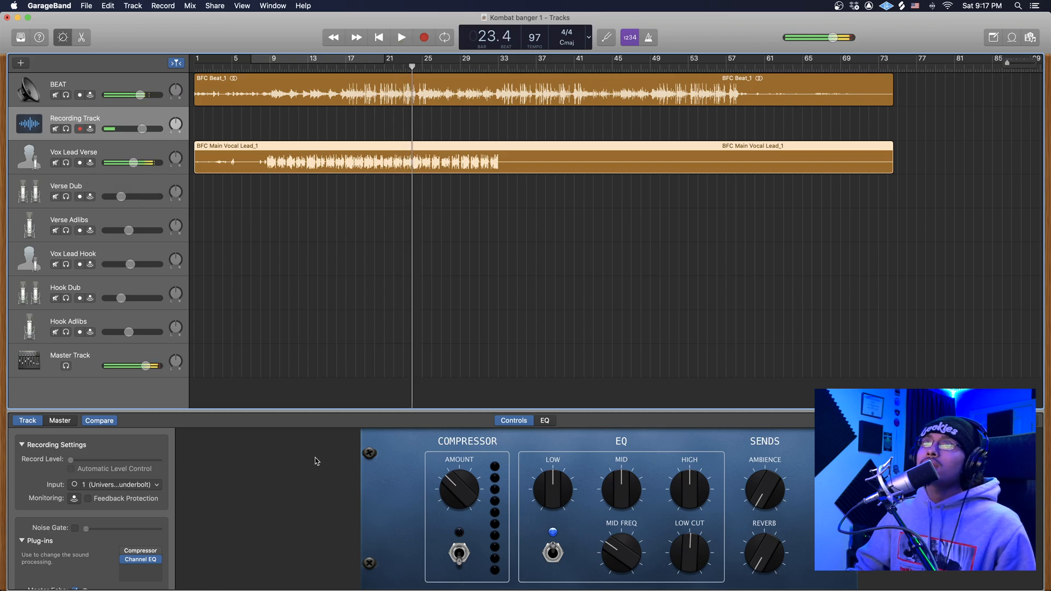
Step: Import BFC Adlibs.wav from the BFC Stems folder onto the Recording Track at bar 1 and listen from bar 11
{"action": "left_click", "coordinate": [130, 572]}
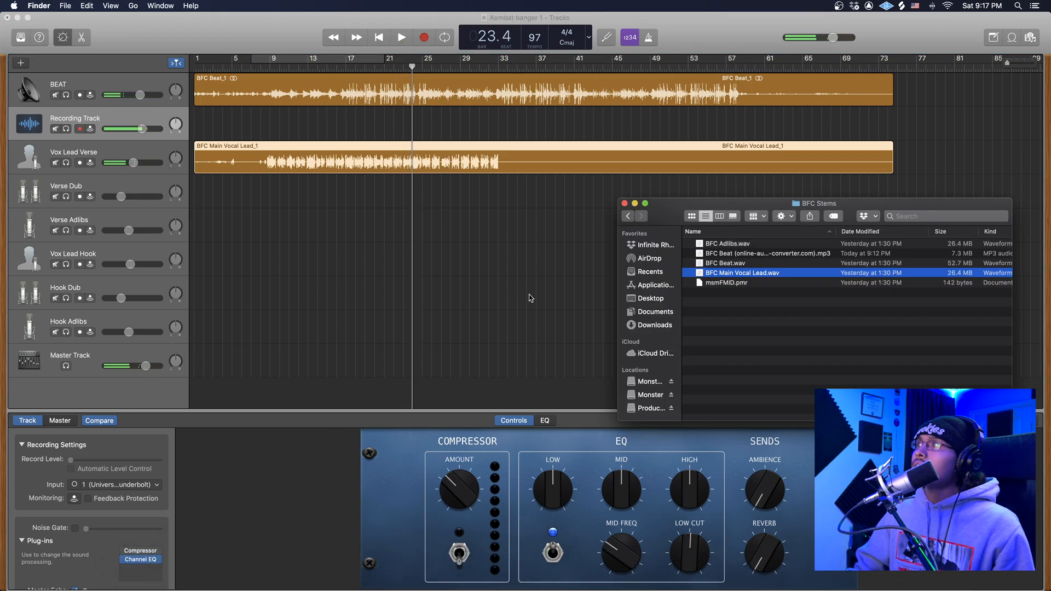
{"action": "left_click_drag", "start_coordinate": [728, 244], "coordinate": [248, 119]}
{"action": "left_click", "coordinate": [291, 66]}
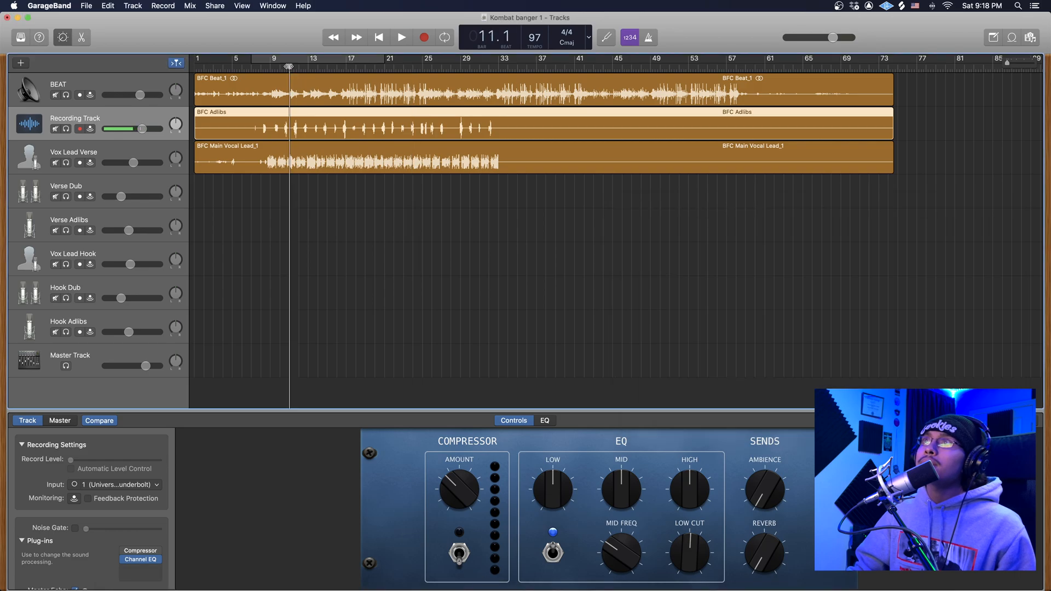
{"action": "key", "text": "space"}
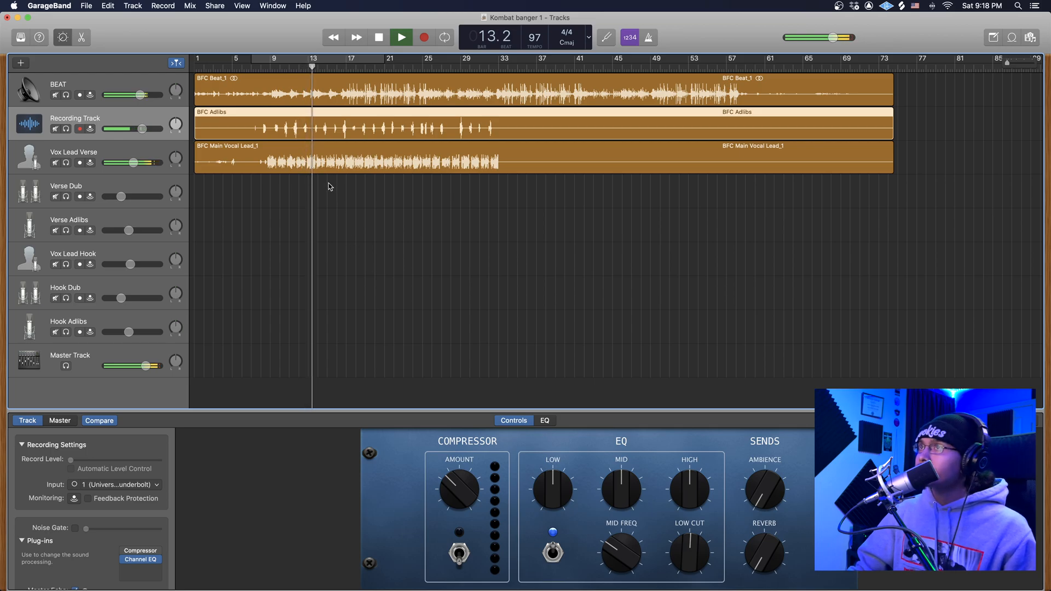
{"action": "key", "text": "space"}
Step: Move the BFC Adlibs region to the Verse Adlibs track at bar 1 and listen to the mix from bar 13
{"action": "left_click_drag", "start_coordinate": [345, 119], "coordinate": [347, 225]}
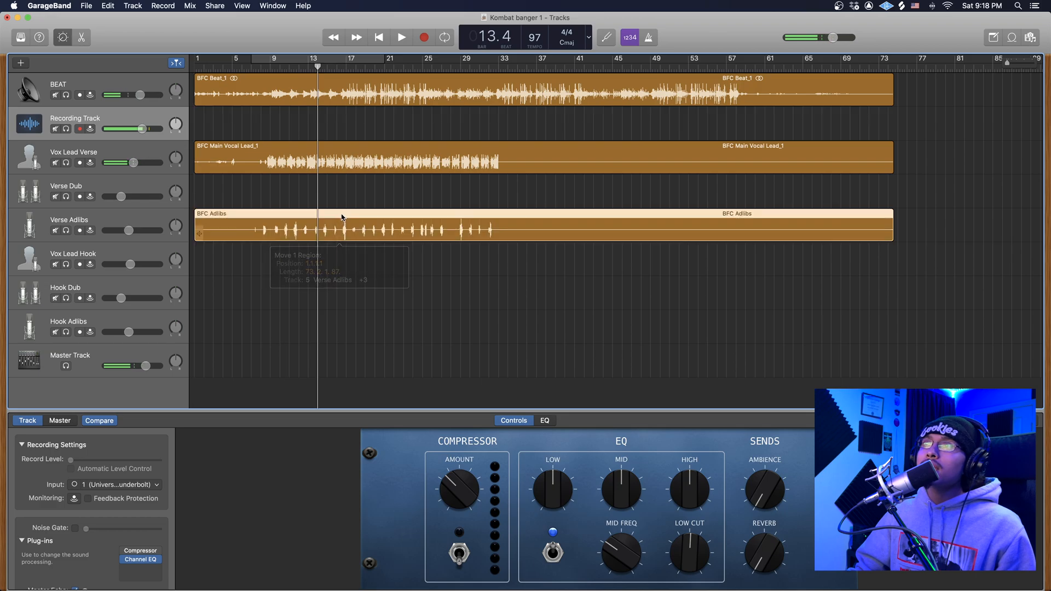
{"action": "key", "text": "space"}
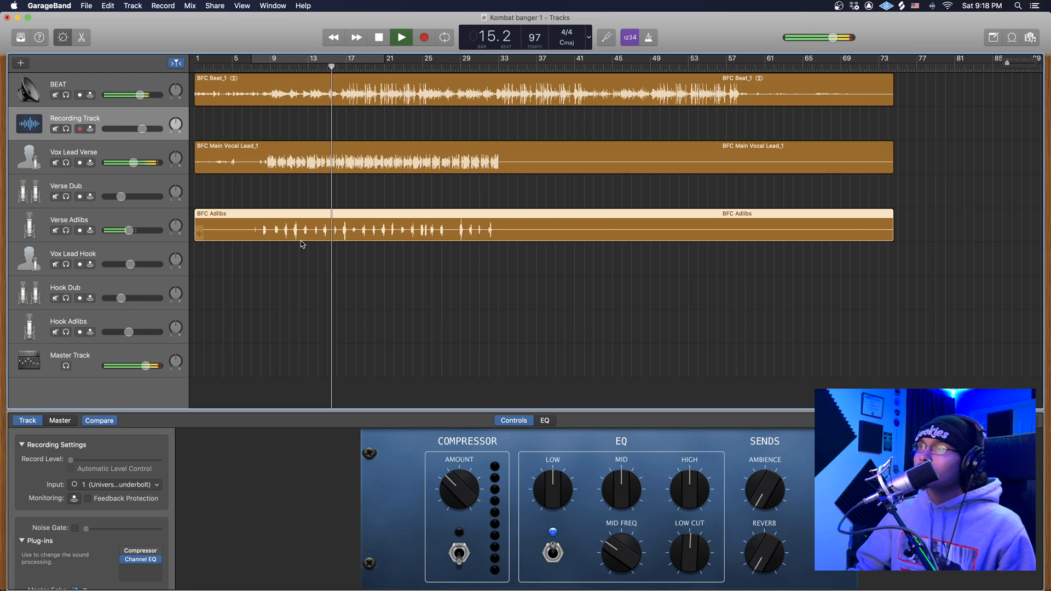
{"action": "key", "text": "space"}
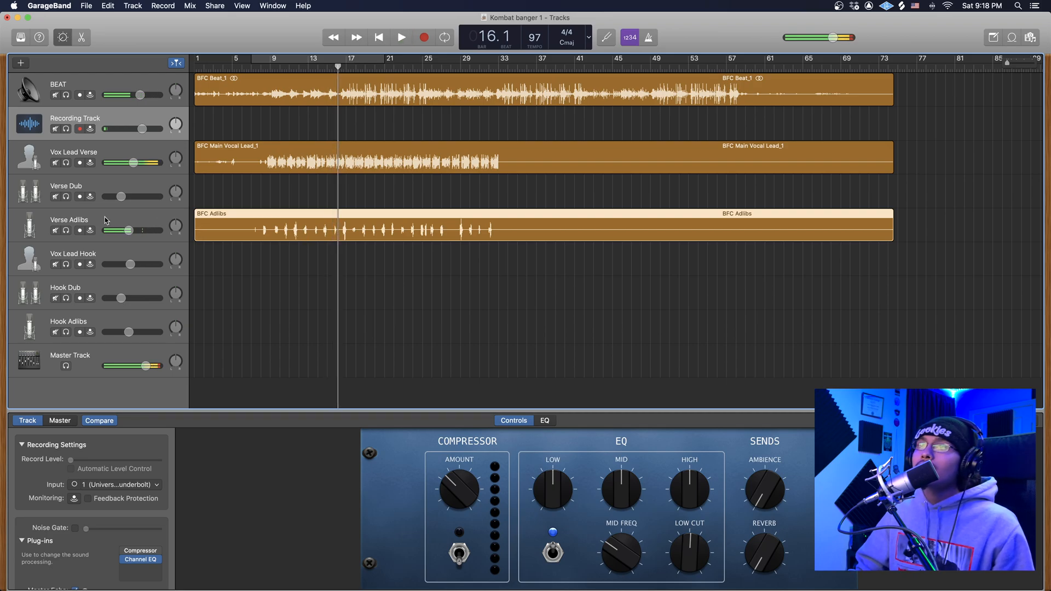
Step: Inspect the last Channel EQ on the Verse Adlibs track, toggle its bypass, leave it enabled and resume playback from bar 16
{"action": "left_click", "coordinate": [100, 219]}
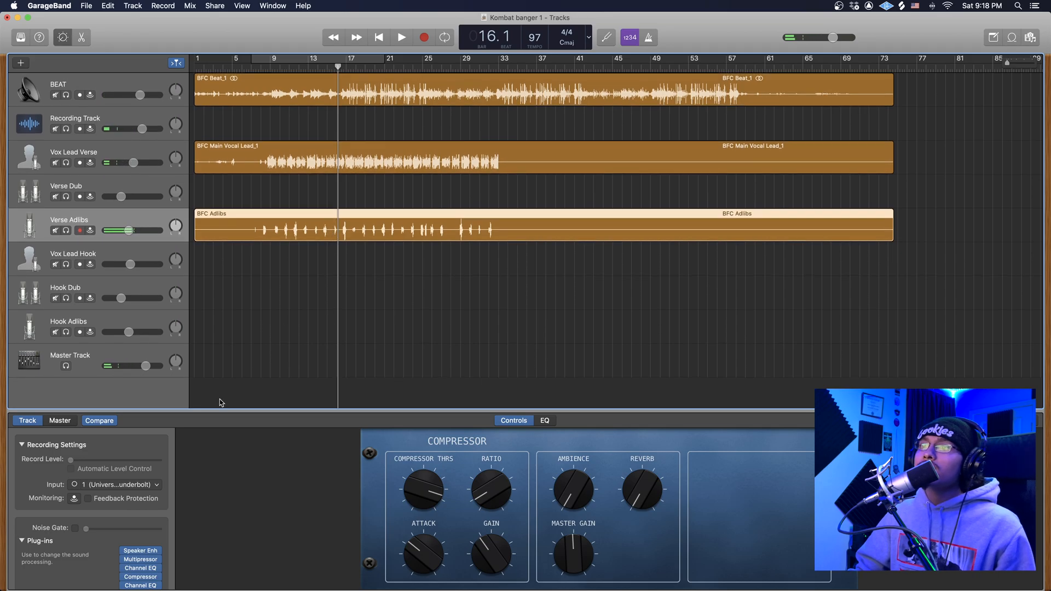
{"action": "scroll", "coordinate": [135, 487], "scroll_direction": "down", "scroll_amount": 3}
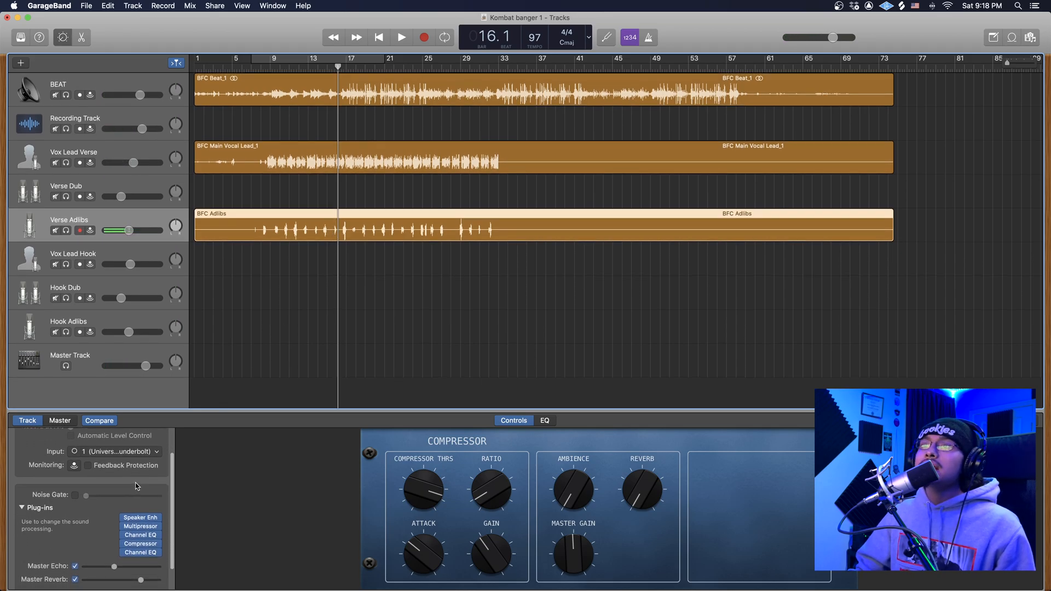
{"action": "mouse_move", "coordinate": [149, 554]}
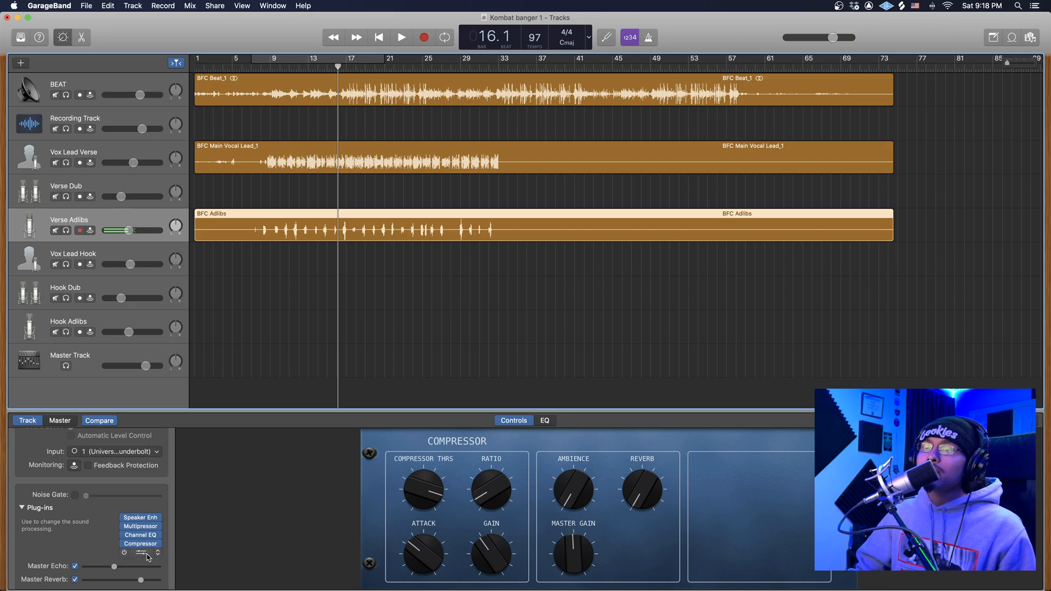
{"action": "left_click", "coordinate": [143, 554]}
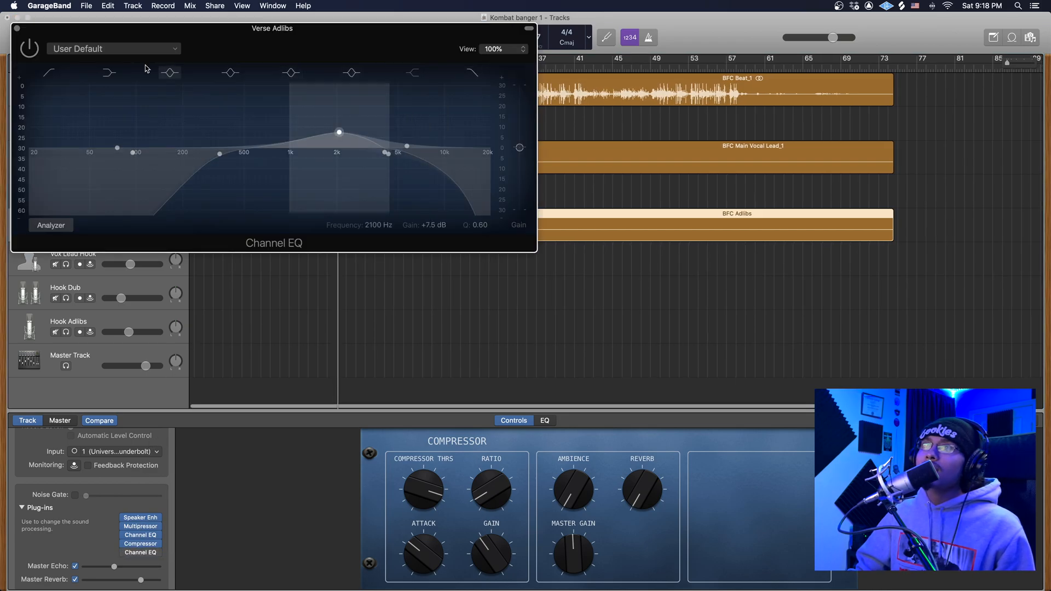
{"action": "left_click", "coordinate": [26, 48]}
{"action": "left_click", "coordinate": [27, 49]}
{"action": "left_click", "coordinate": [29, 49]}
{"action": "left_click", "coordinate": [18, 29]}
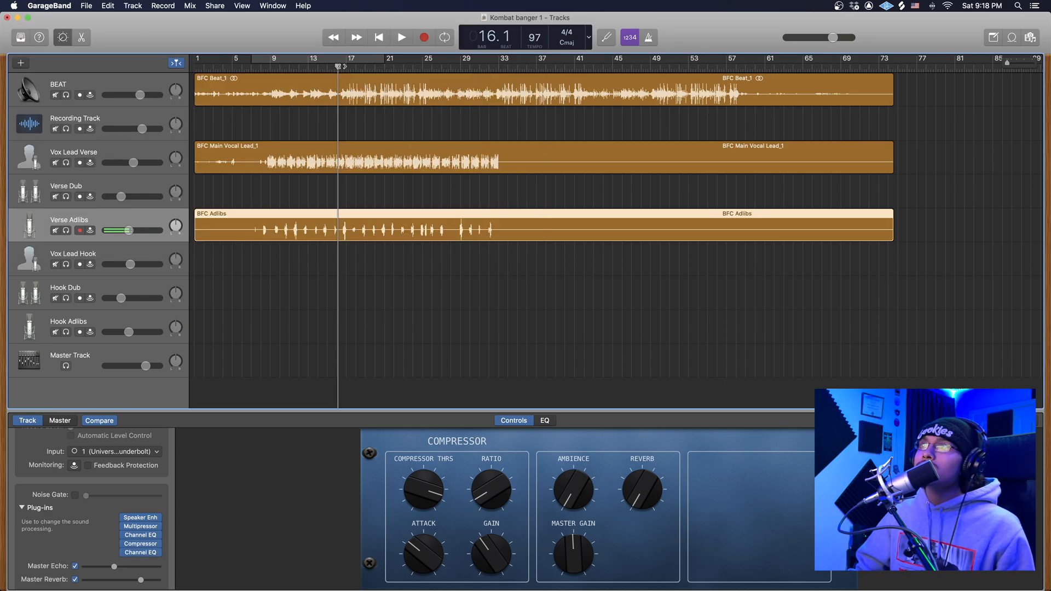
{"action": "key", "text": "space"}
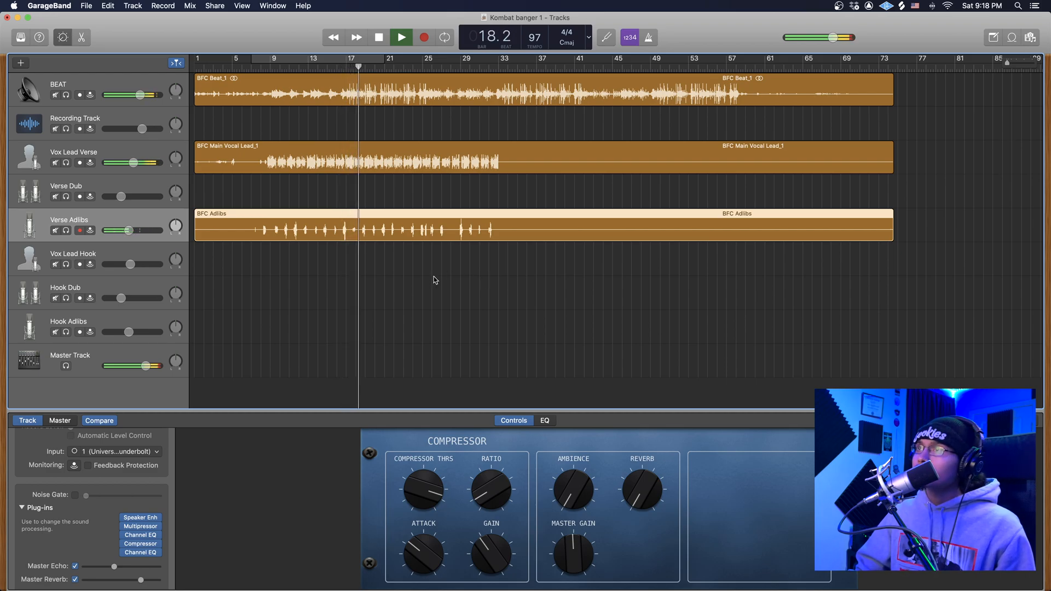
Step: Stop playback and open the Female Singing Vocals Warm PRESET/TEMPLATE project from the Stock Presets + Templates folder
{"action": "key", "text": "space"}
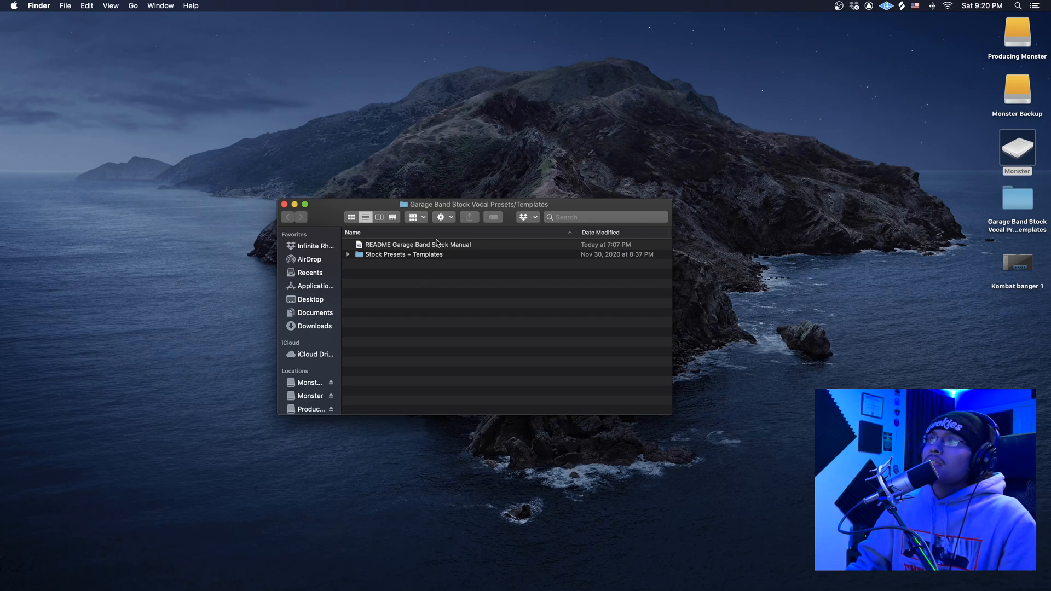
{"action": "left_click", "coordinate": [347, 255]}
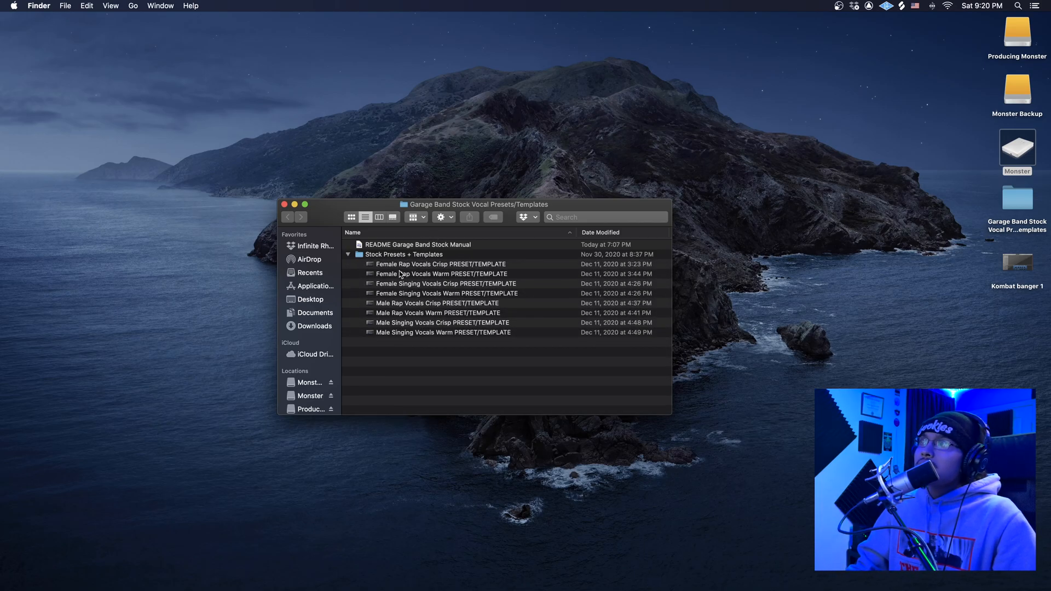
{"action": "left_click", "coordinate": [385, 295]}
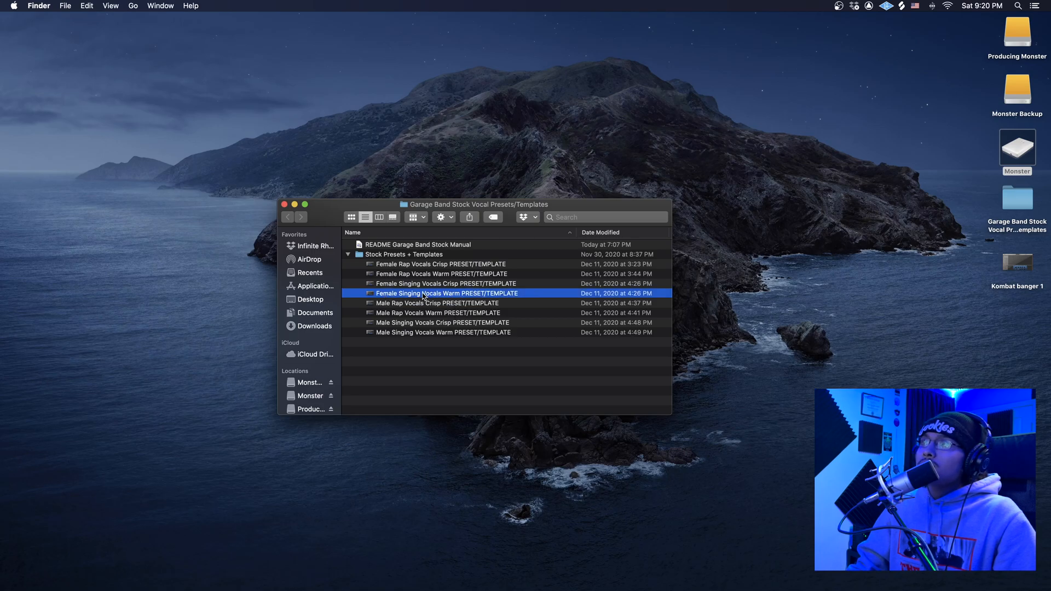
{"action": "double_click", "coordinate": [423, 295]}
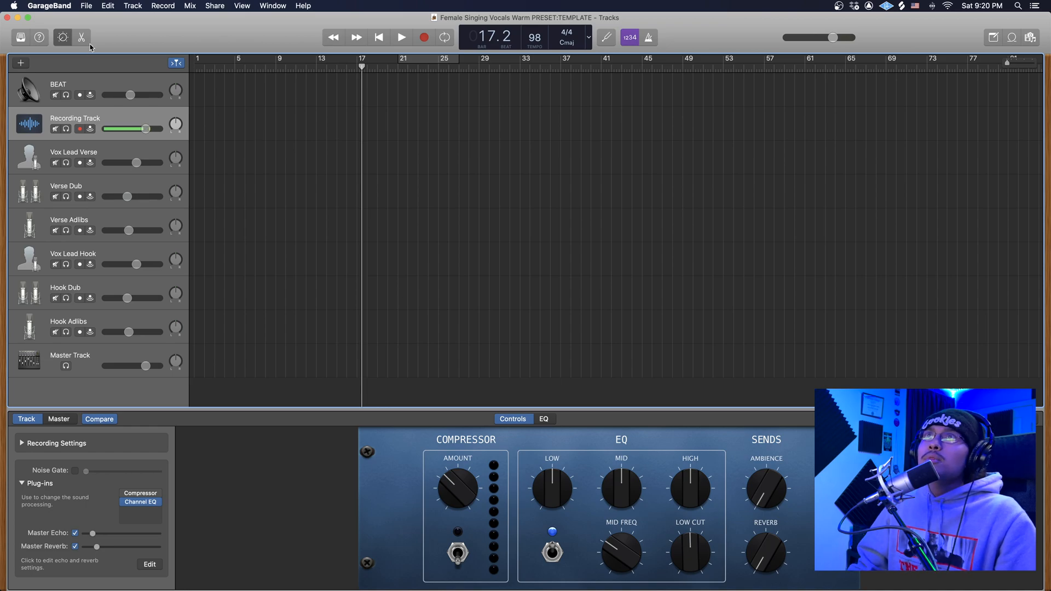
Step: Save the opened template as a new project named Kombat Banger 2 on the Desktop
{"action": "left_click", "coordinate": [86, 6]}
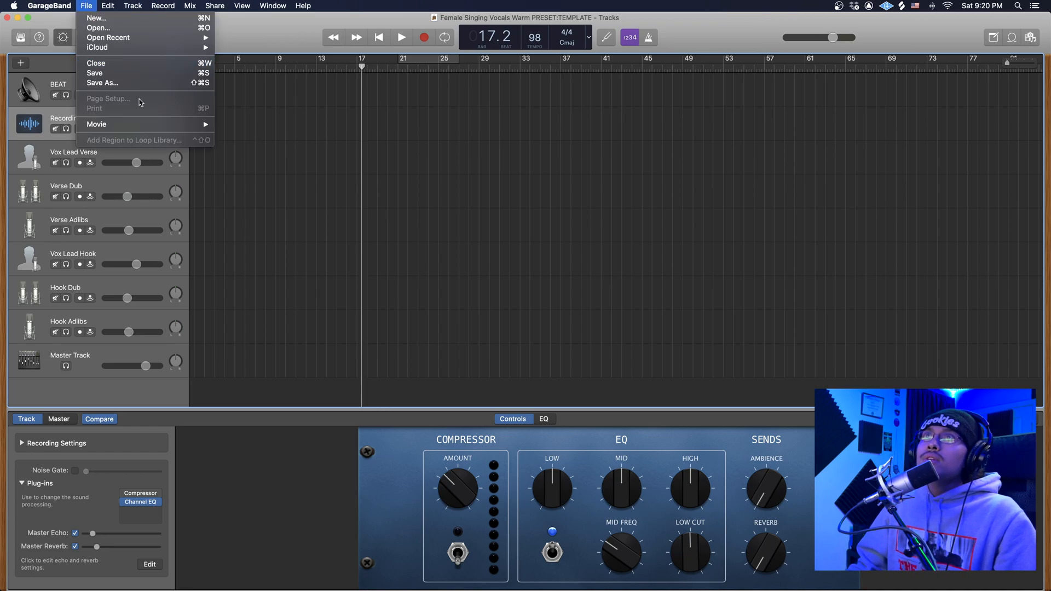
{"action": "left_click", "coordinate": [129, 85]}
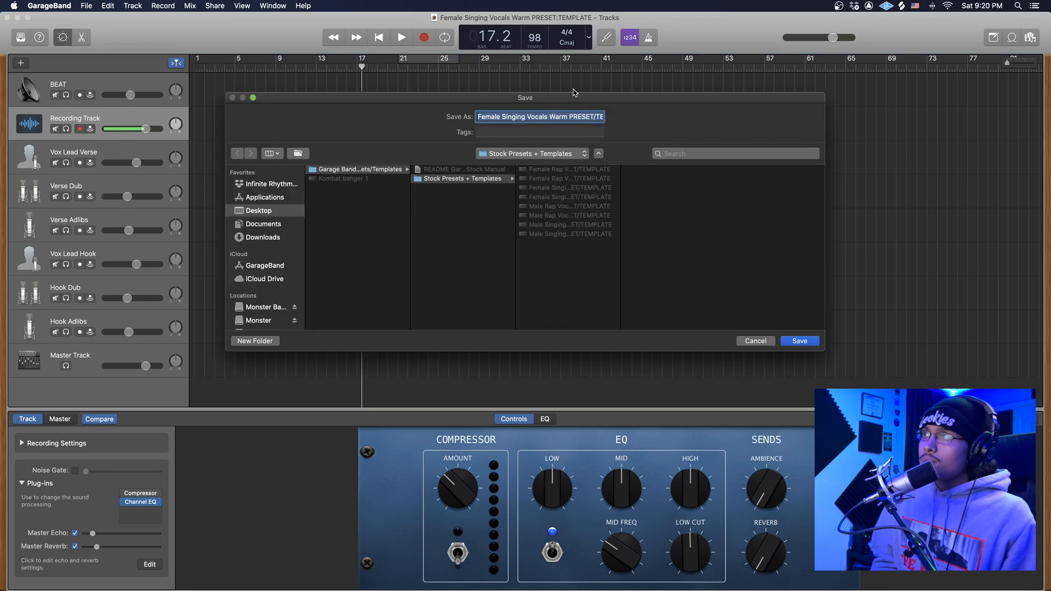
{"action": "type", "text": "Kombat Banger 2"}
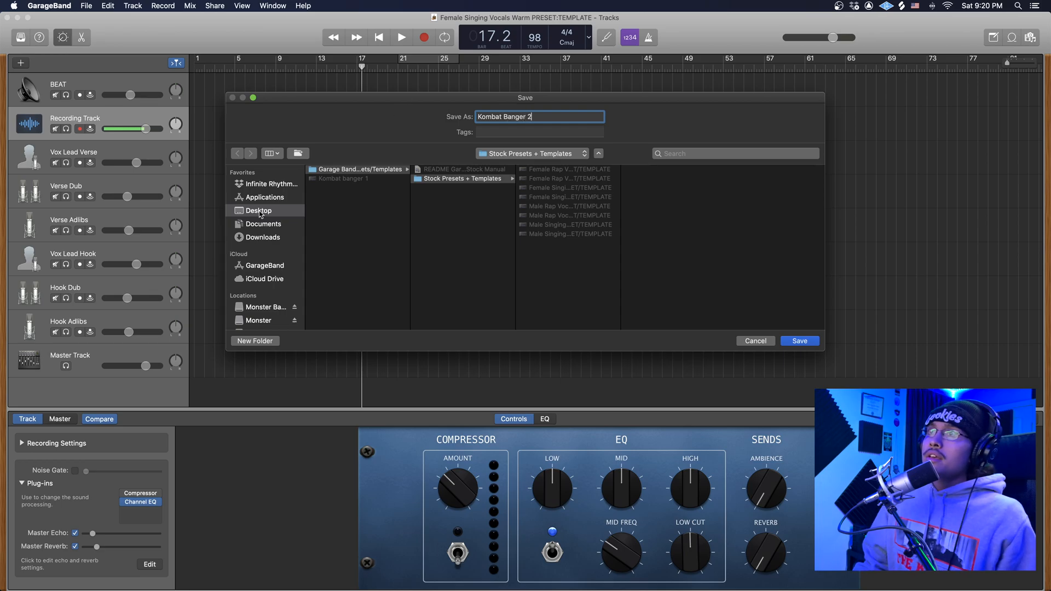
{"action": "left_click", "coordinate": [260, 212]}
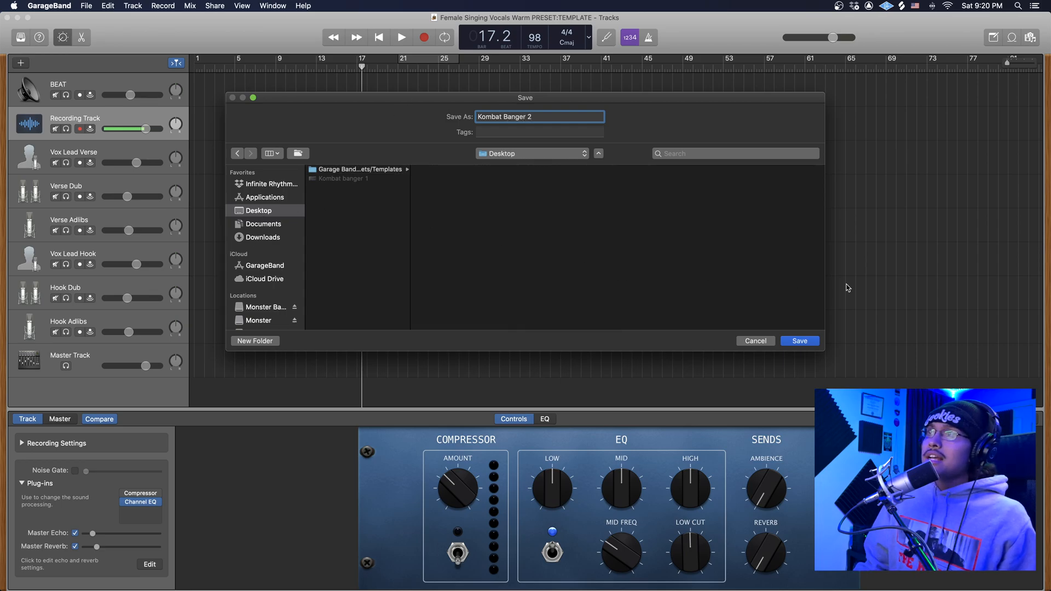
{"action": "left_click", "coordinate": [807, 343]}
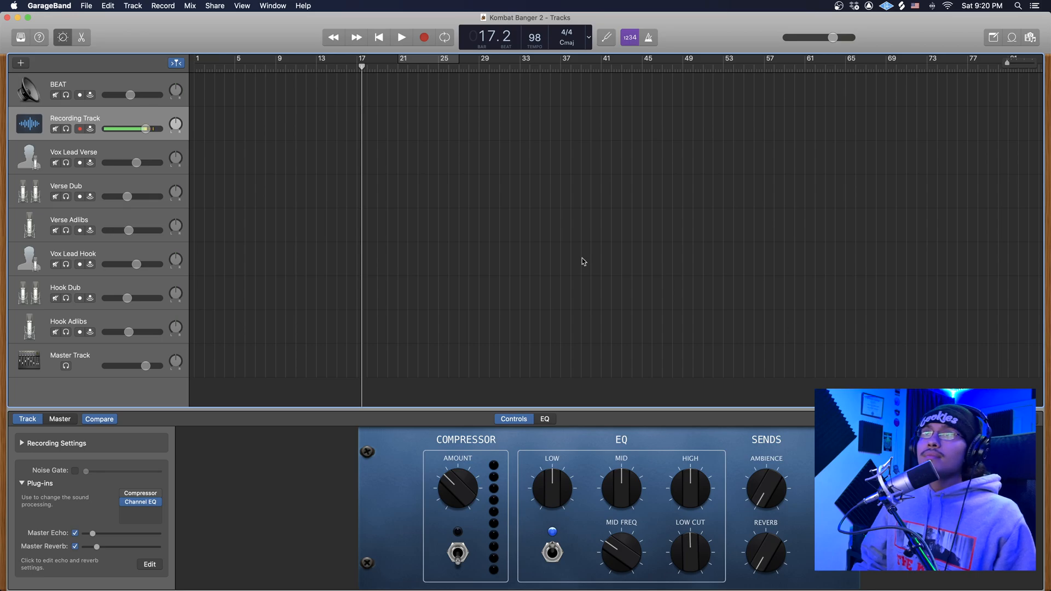
Step: Import Chell Beat.wav from the Chell Stems folder onto the BEAT track at bar 1
{"action": "left_click", "coordinate": [75, 83]}
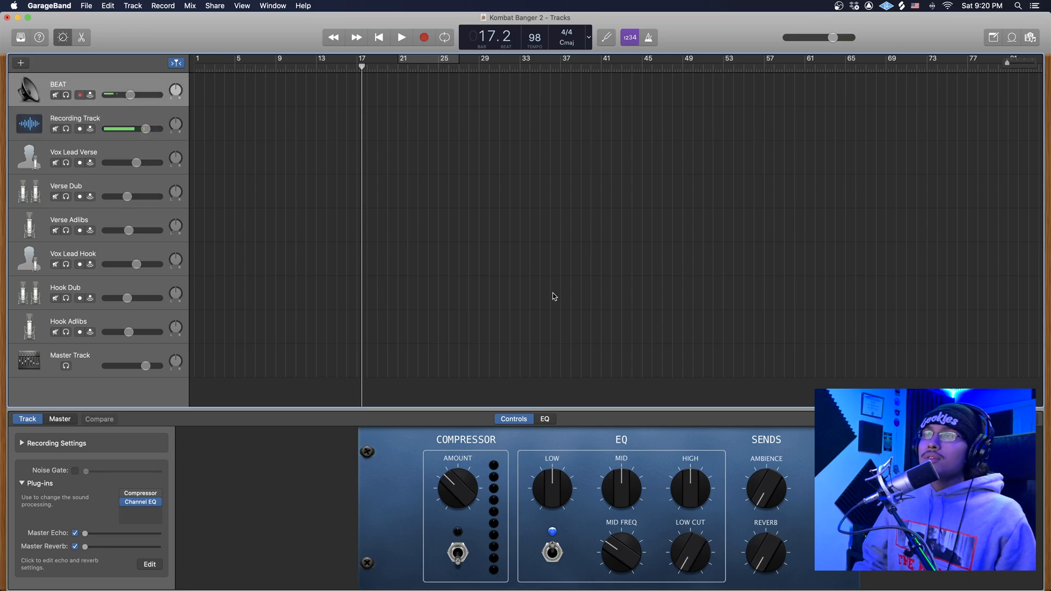
{"action": "mouse_move", "coordinate": [98, 577]}
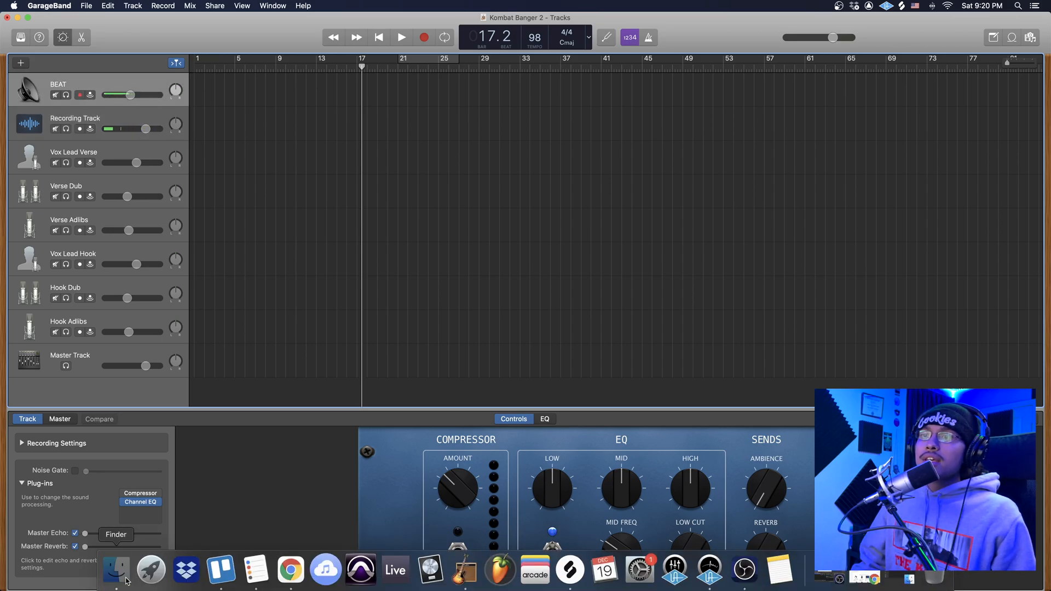
{"action": "left_click", "coordinate": [116, 585]}
{"action": "left_click", "coordinate": [294, 204]}
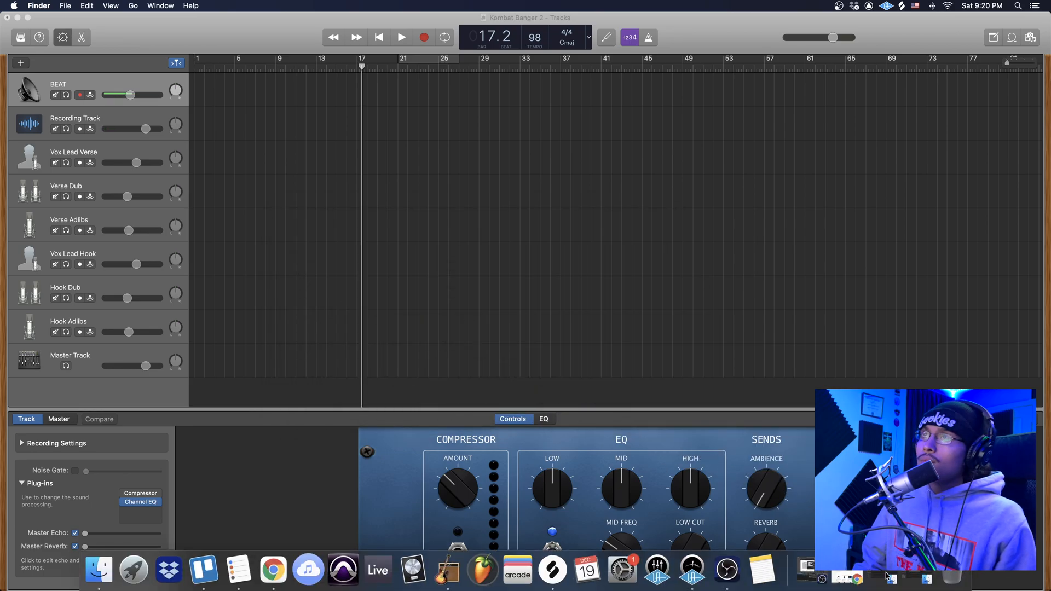
{"action": "left_click", "coordinate": [888, 576]}
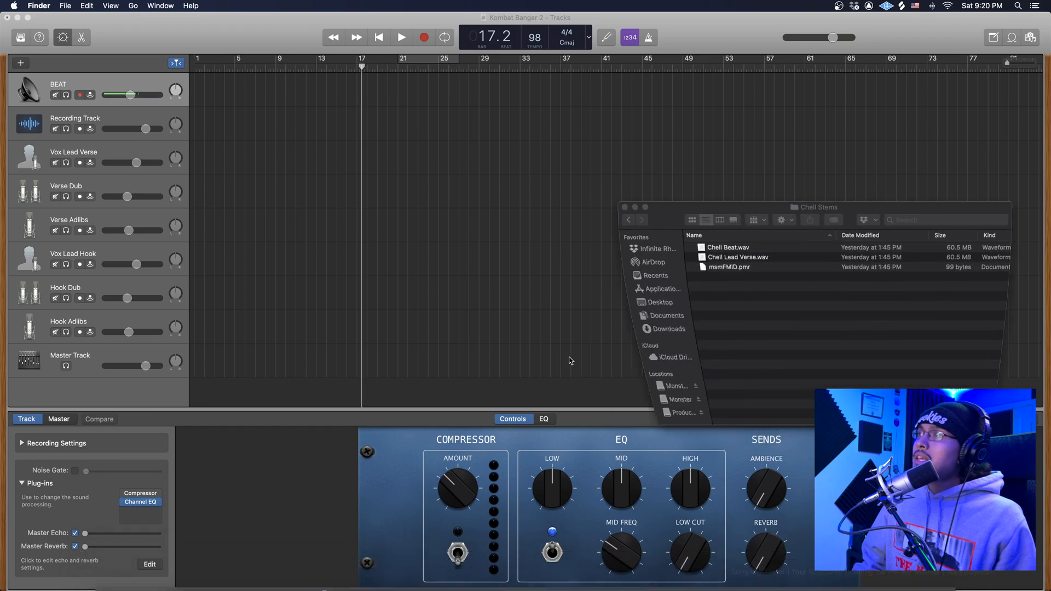
{"action": "left_click_drag", "start_coordinate": [667, 206], "coordinate": [498, 207]}
{"action": "left_click", "coordinate": [551, 244]}
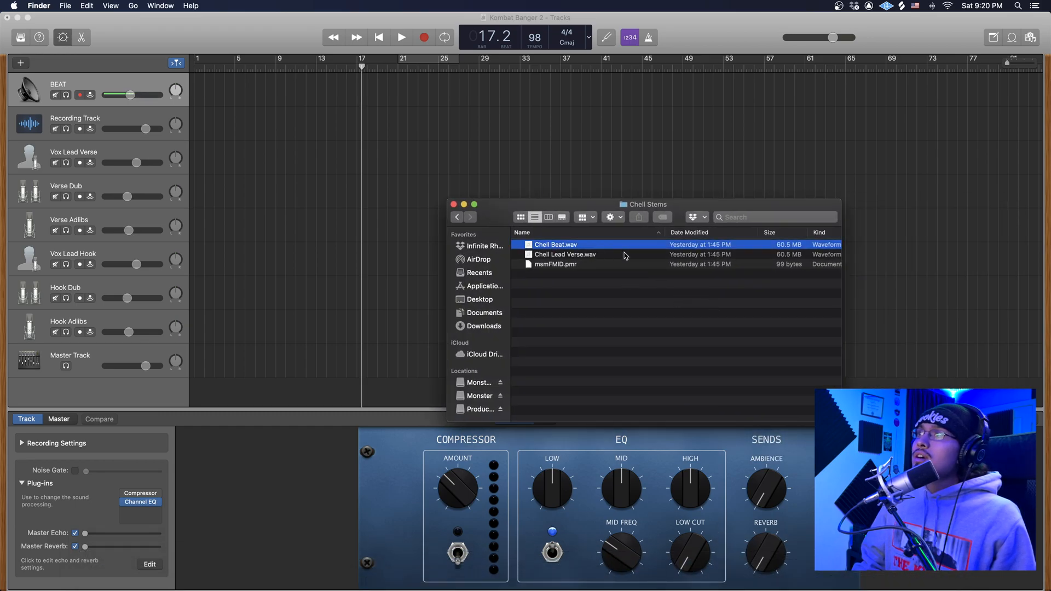
{"action": "left_click_drag", "start_coordinate": [549, 245], "coordinate": [190, 82]}
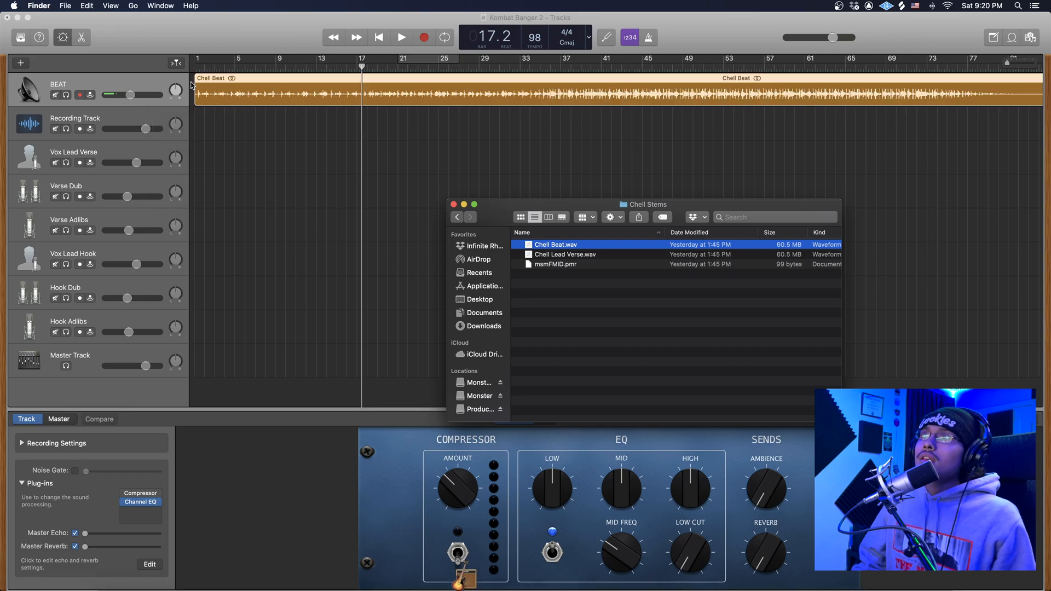
Step: Listen briefly to the imported beat from about bar 35, then stop playback
{"action": "left_click", "coordinate": [551, 67]}
{"action": "key", "text": "space"}
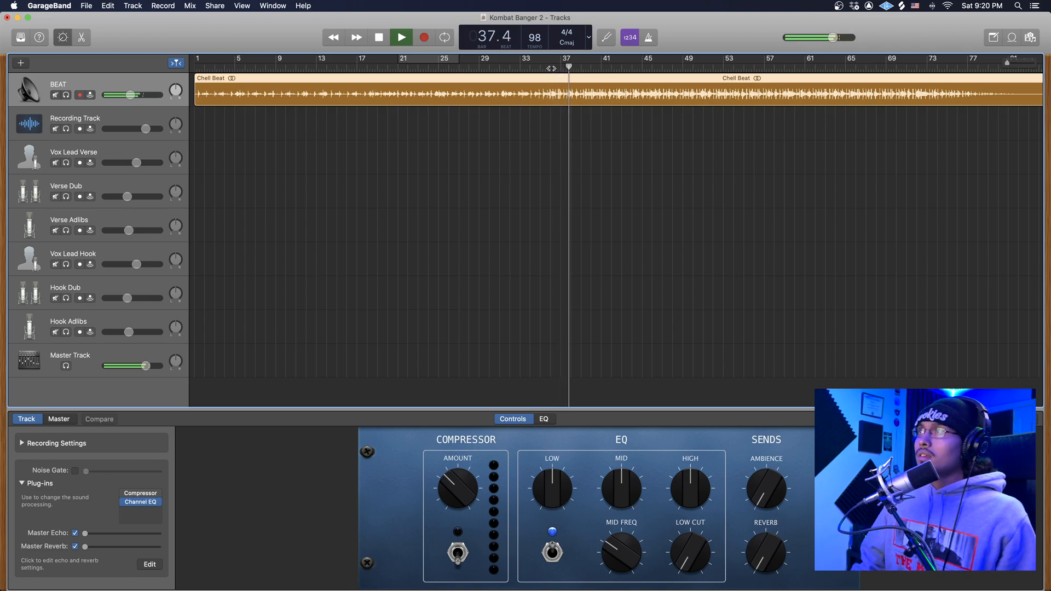
{"action": "key", "text": "space"}
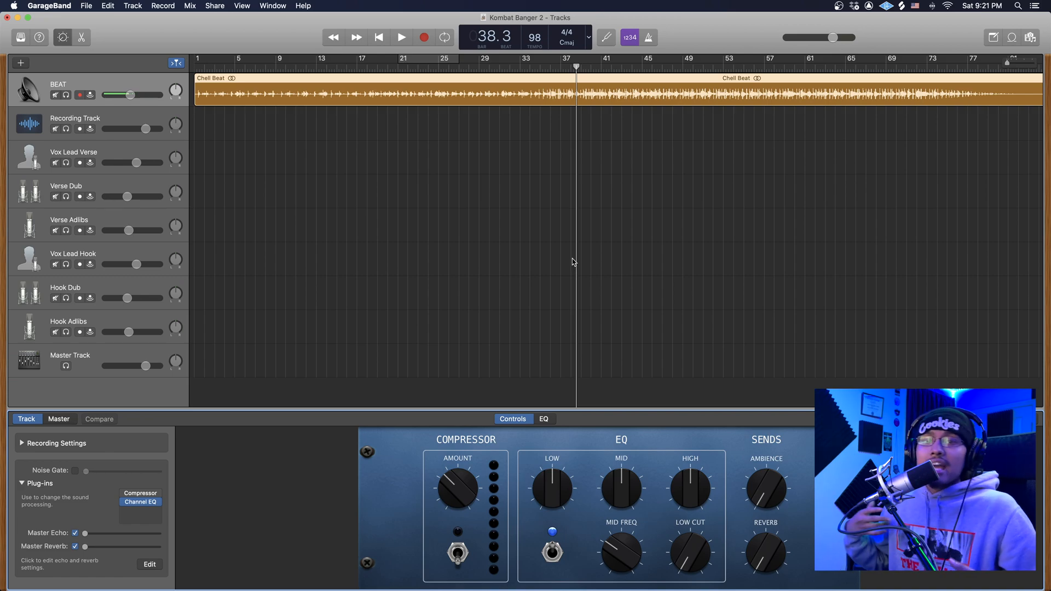
Step: Switch to Chrome and convert Chell Beat.wav to MP3 with Online Audio Converter
{"action": "mouse_move", "coordinate": [256, 575]}
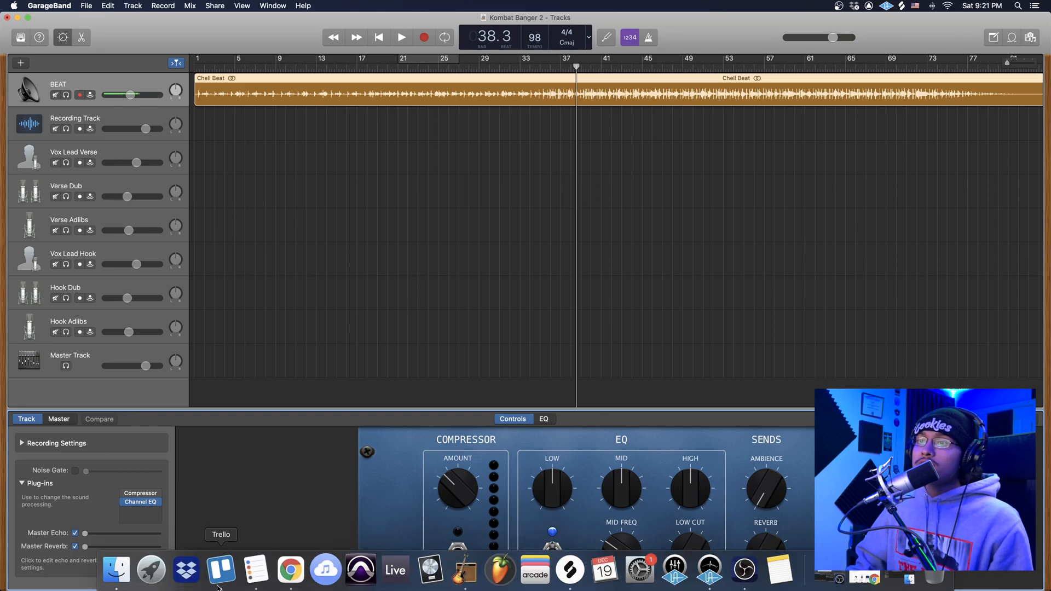
{"action": "left_click", "coordinate": [291, 570]}
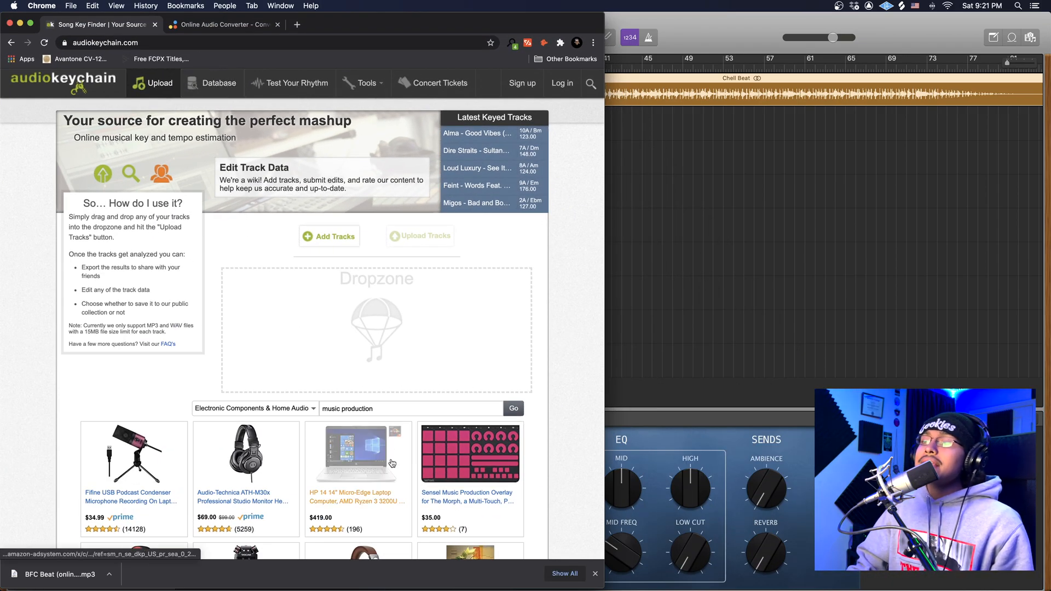
{"action": "left_click", "coordinate": [134, 580]}
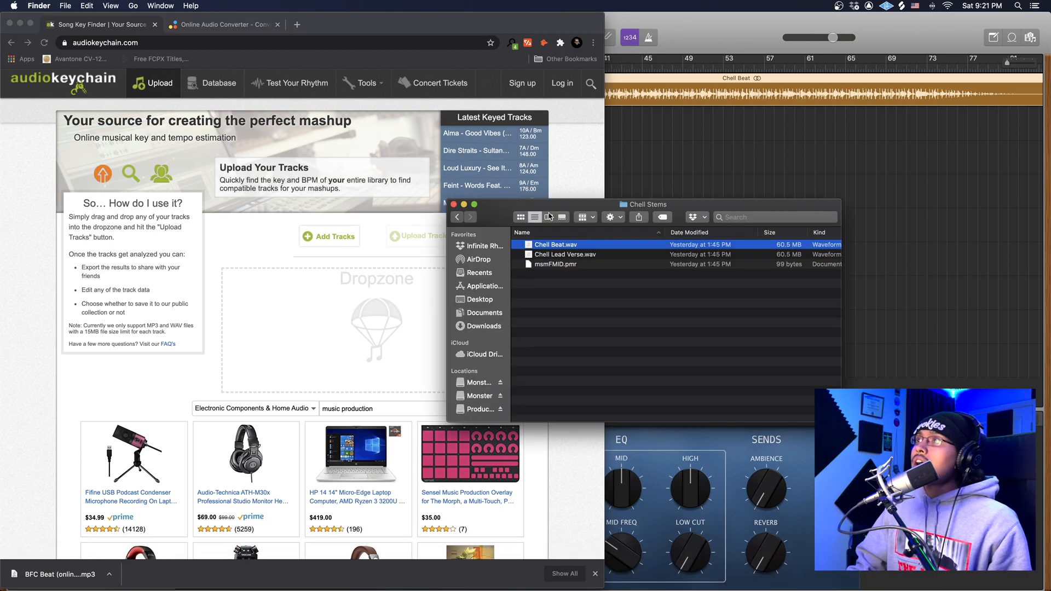
{"action": "left_click_drag", "start_coordinate": [516, 218], "coordinate": [575, 222]}
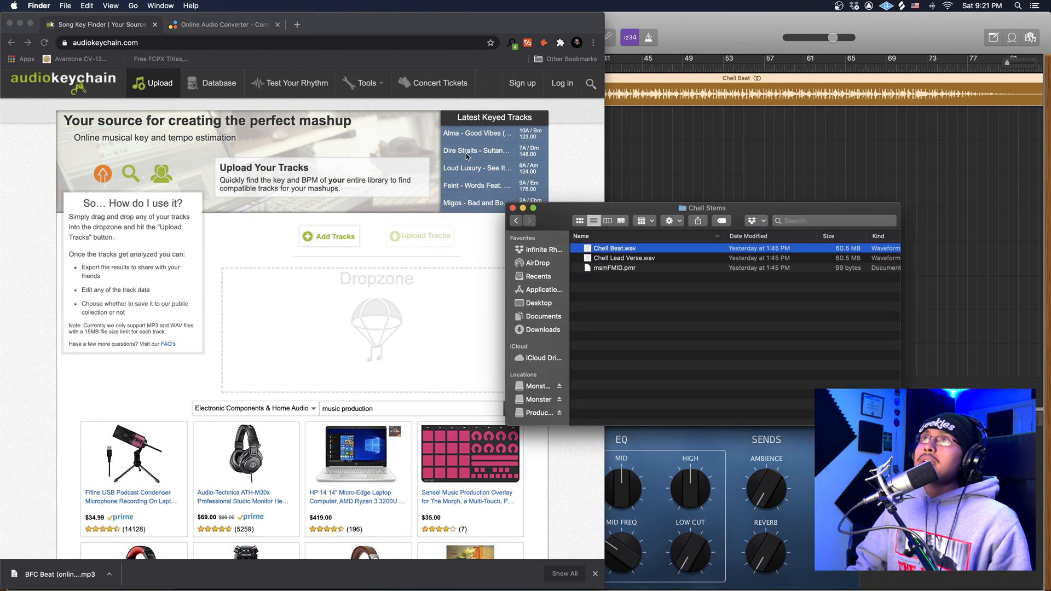
{"action": "left_click", "coordinate": [230, 25]}
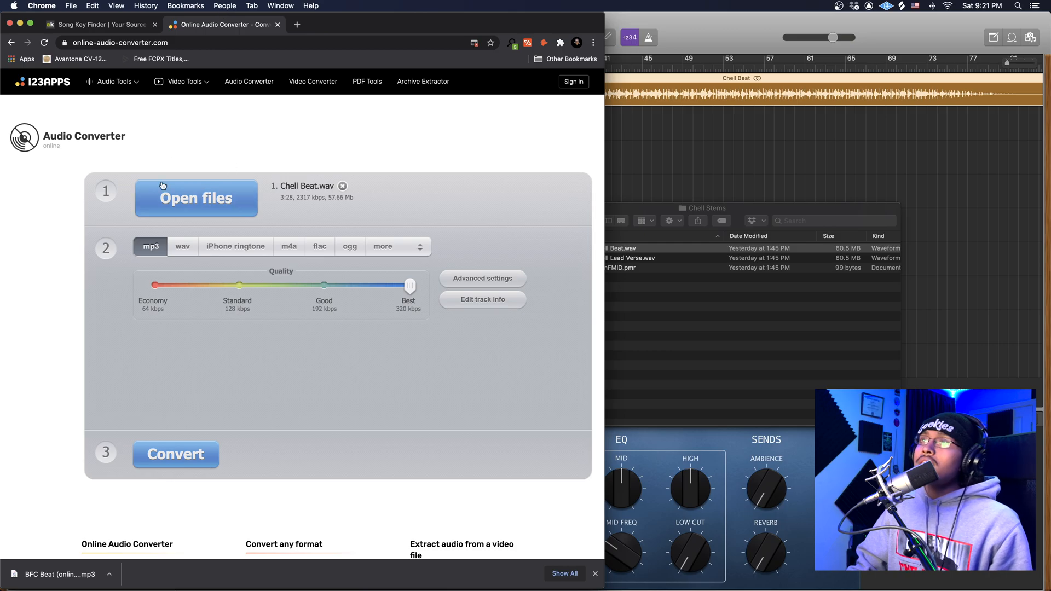
{"action": "left_click", "coordinate": [176, 454]}
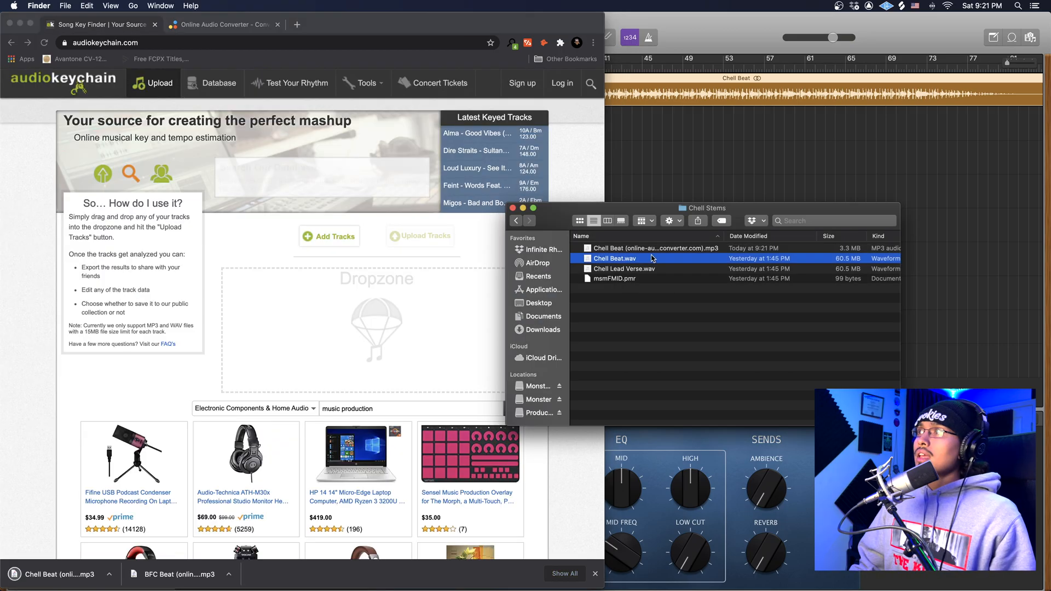
Step: Upload the converted Chell Beat MP3 to audiokeychain.com for analysis and set the GarageBand project tempo to 89
{"action": "left_click_drag", "start_coordinate": [629, 248], "coordinate": [360, 305]}
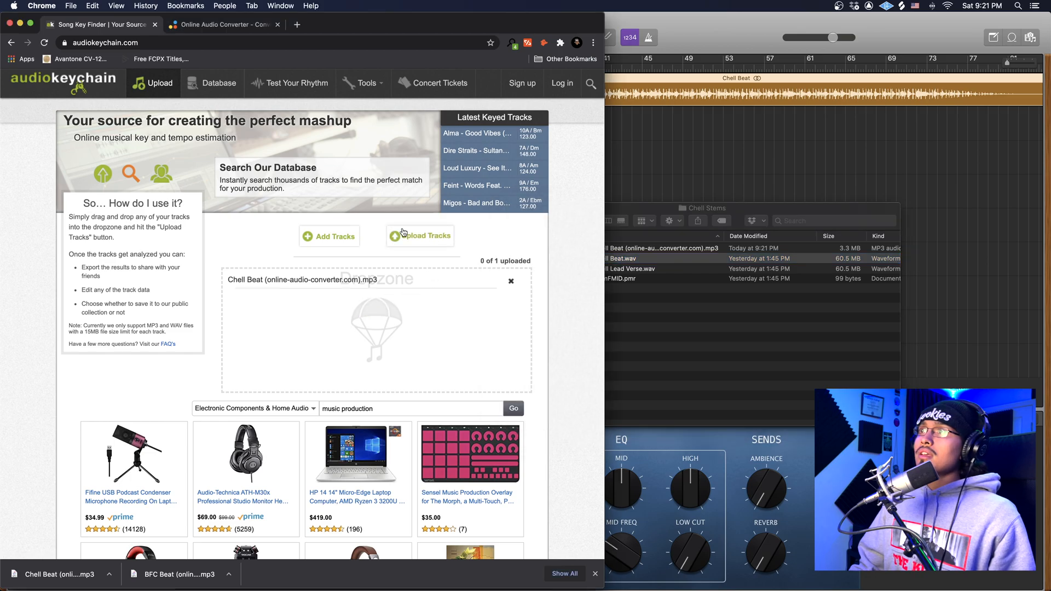
{"action": "left_click", "coordinate": [420, 246]}
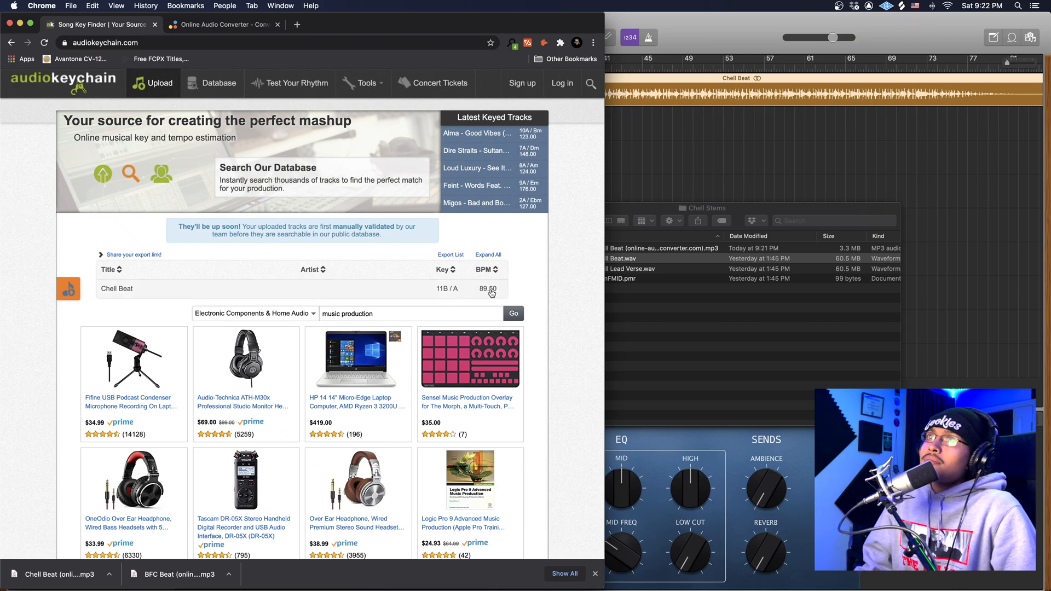
{"action": "key", "text": "super+Tab"}
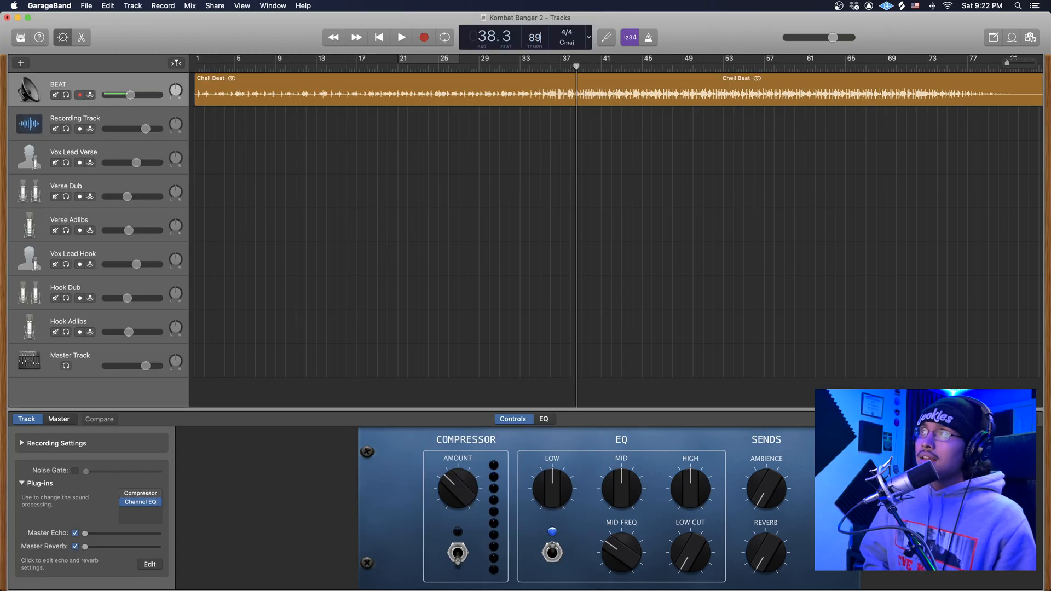
{"action": "type", "text": "5"}
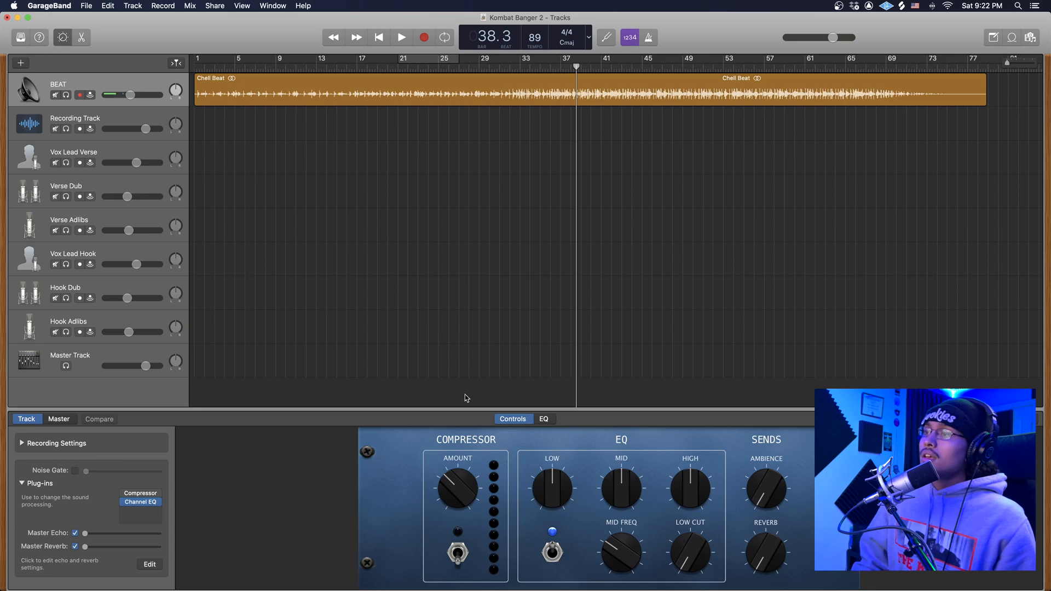
Step: Check the beat's detected key on audiokeychain.com and set the GarageBand project key to A major
{"action": "left_click", "coordinate": [308, 570]}
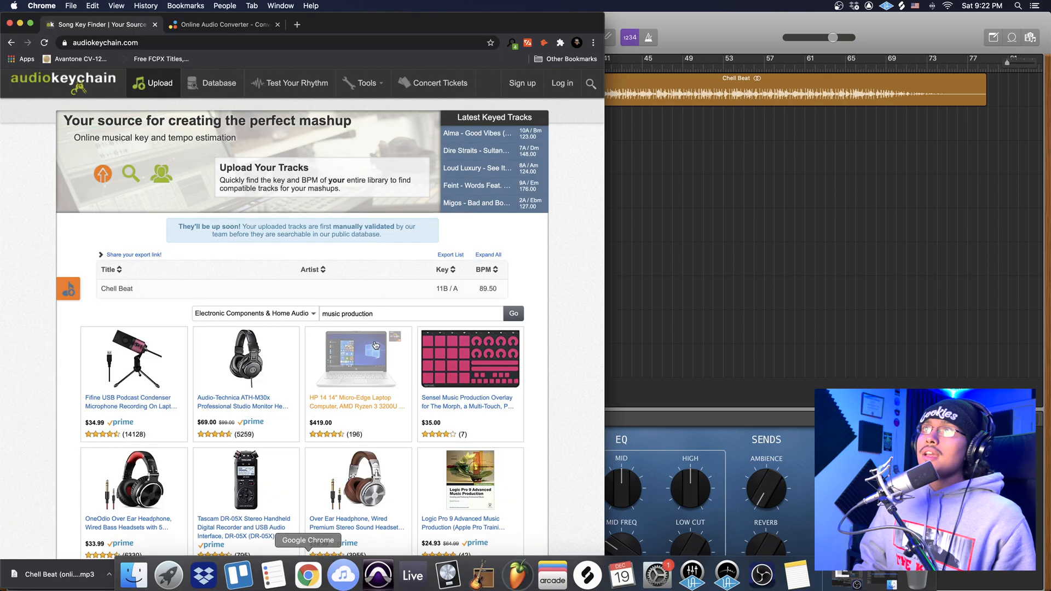
{"action": "key", "text": "super+Tab"}
{"action": "left_click", "coordinate": [564, 44]}
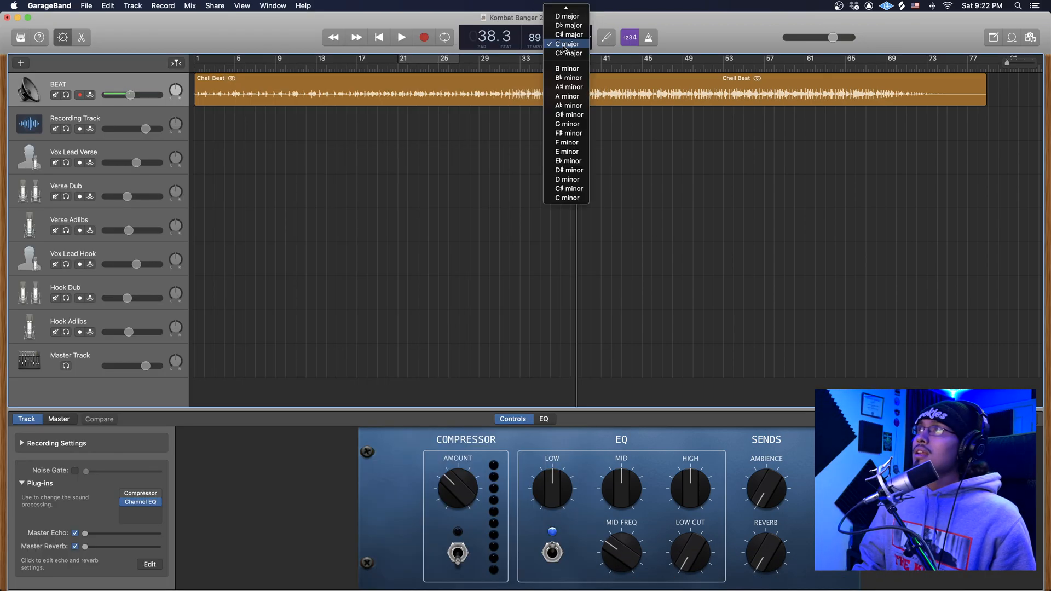
{"action": "scroll", "coordinate": [573, 125], "scroll_direction": "up", "scroll_amount": 1}
{"action": "scroll", "coordinate": [575, 82], "scroll_direction": "up", "scroll_amount": 8}
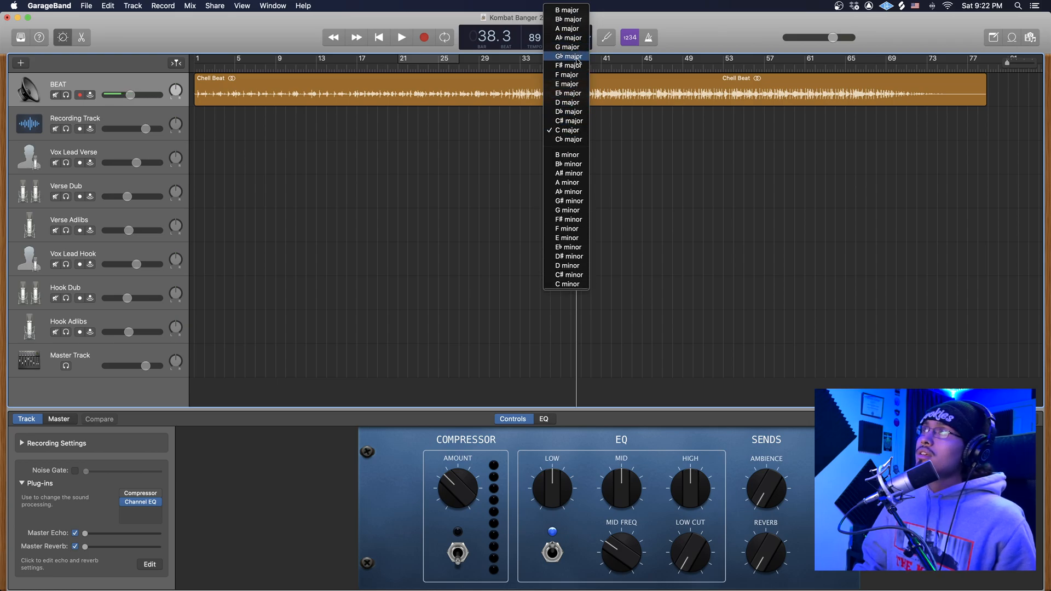
{"action": "left_click", "coordinate": [576, 30]}
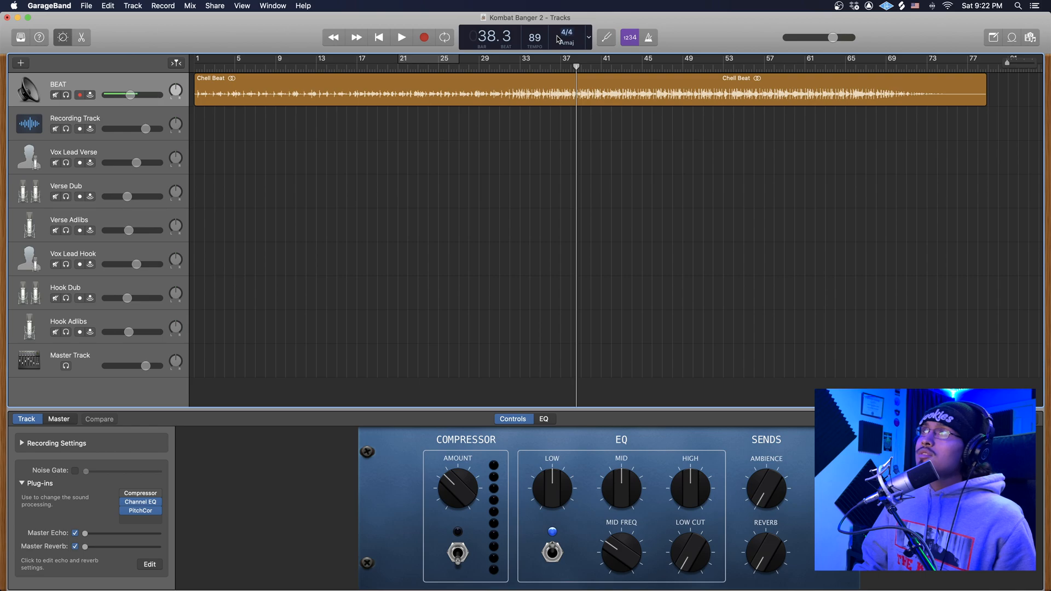
Step: Import Chell Lead Verse.wav from the Chell Stems folder onto the Recording Track at bar 1 and listen from about bar 43
{"action": "scroll", "coordinate": [582, 113], "scroll_direction": "right", "scroll_amount": 1}
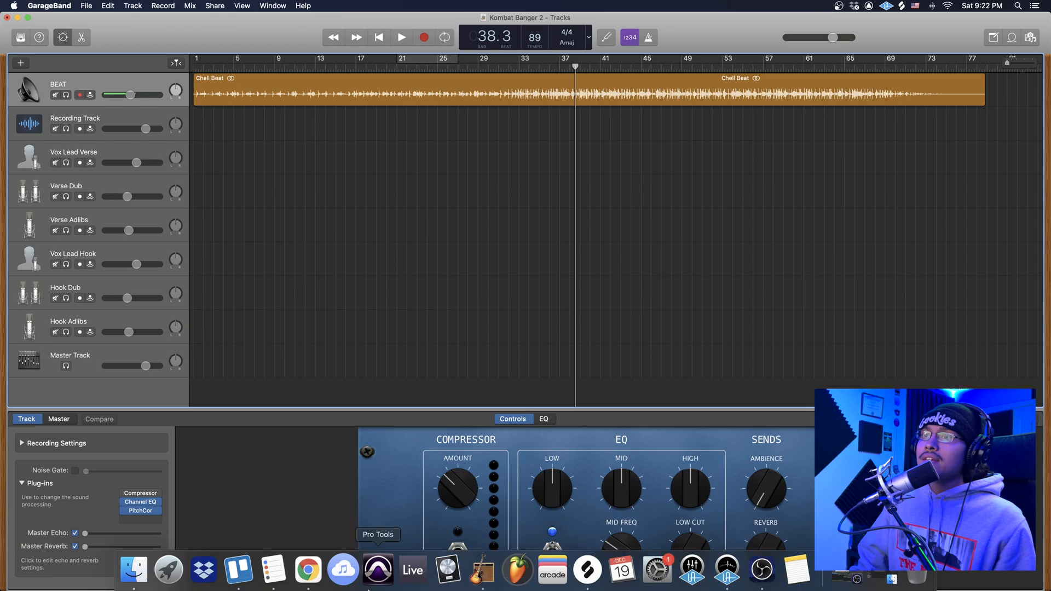
{"action": "left_click", "coordinate": [133, 567]}
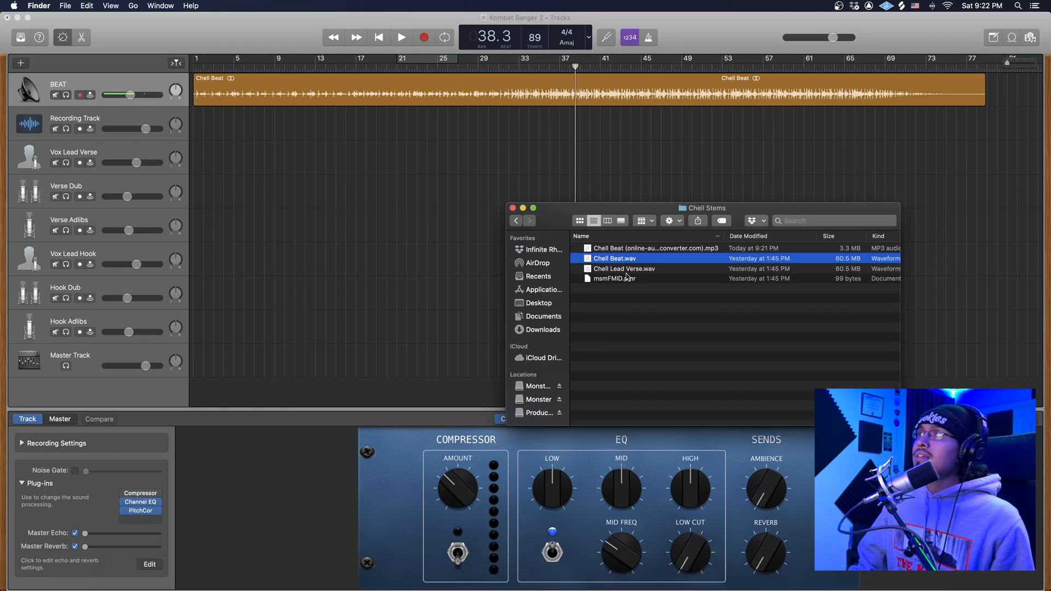
{"action": "left_click", "coordinate": [598, 270]}
{"action": "left_click_drag", "start_coordinate": [612, 273], "coordinate": [118, 119]}
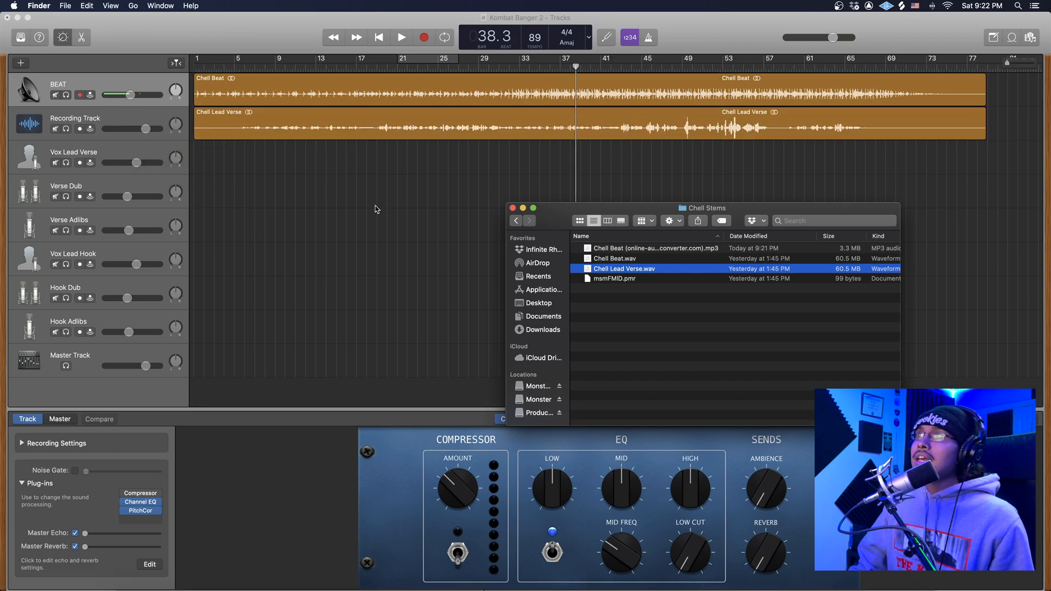
{"action": "left_click", "coordinate": [383, 192]}
{"action": "left_click", "coordinate": [627, 76]}
{"action": "key", "text": "space"}
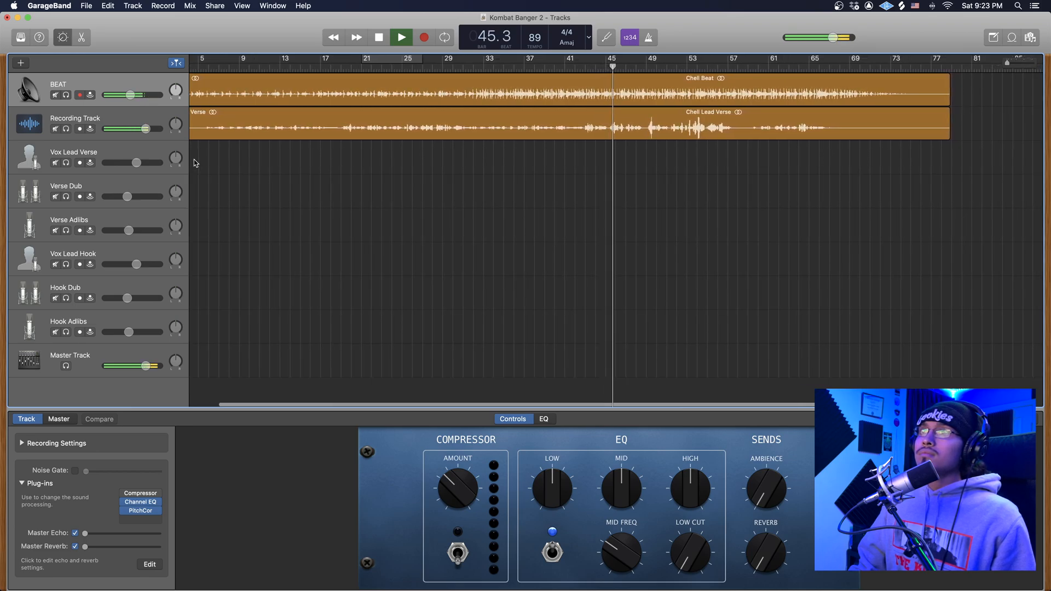
Step: Stop playback and move the Chell Lead Verse region from the Recording Track down to the Vox Lead Verse track
{"action": "left_click", "coordinate": [216, 126]}
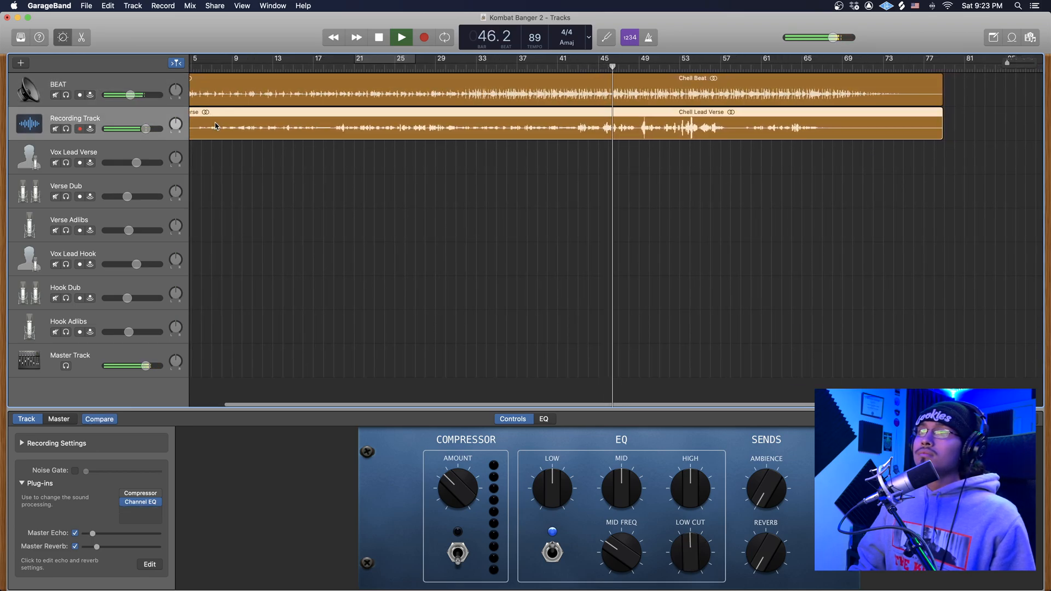
{"action": "left_click", "coordinate": [216, 93]}
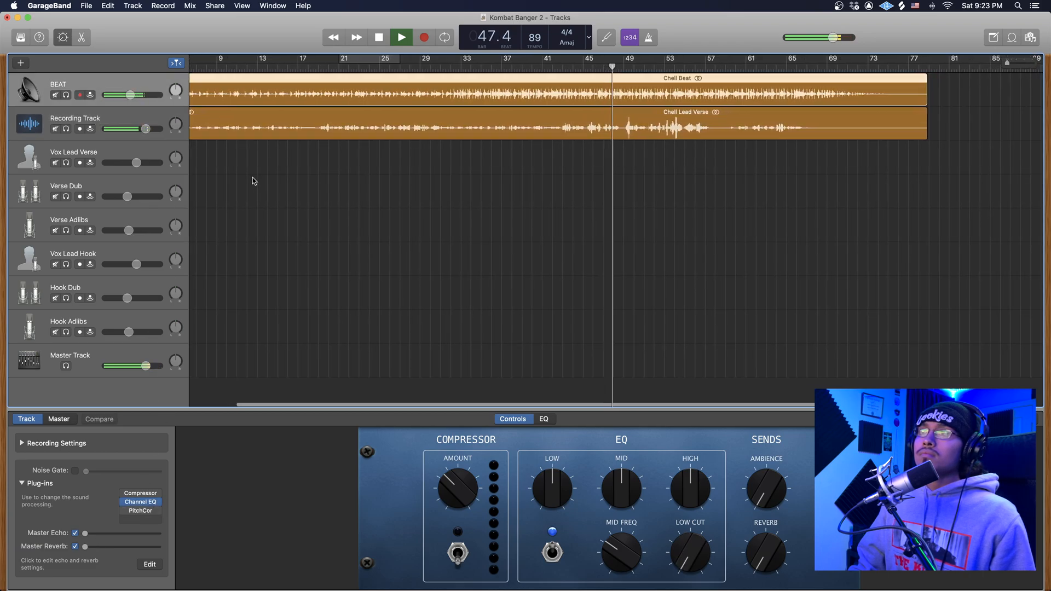
{"action": "left_click", "coordinate": [290, 125]}
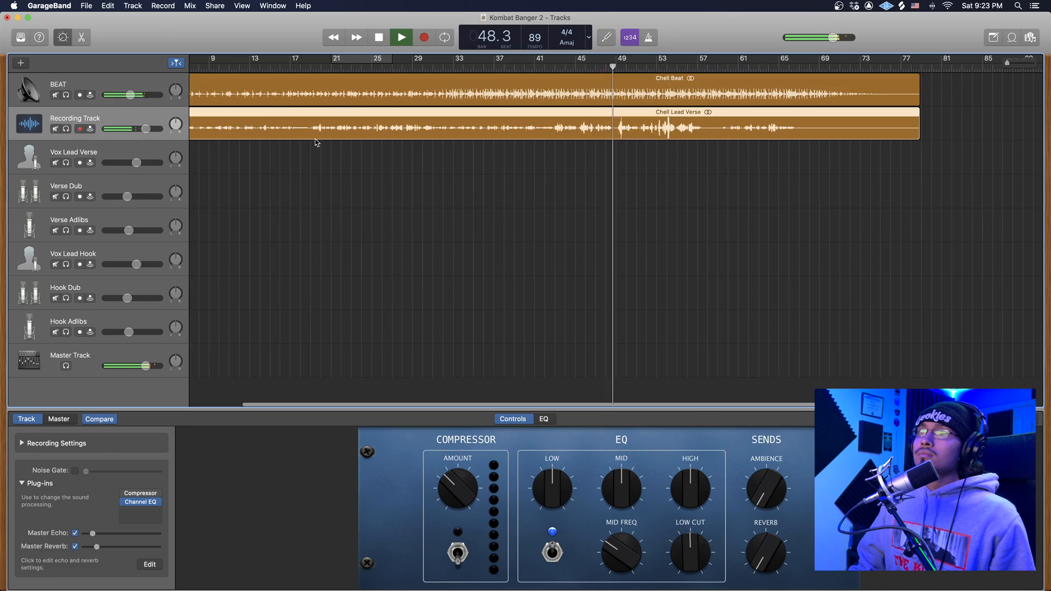
{"action": "key", "text": "space"}
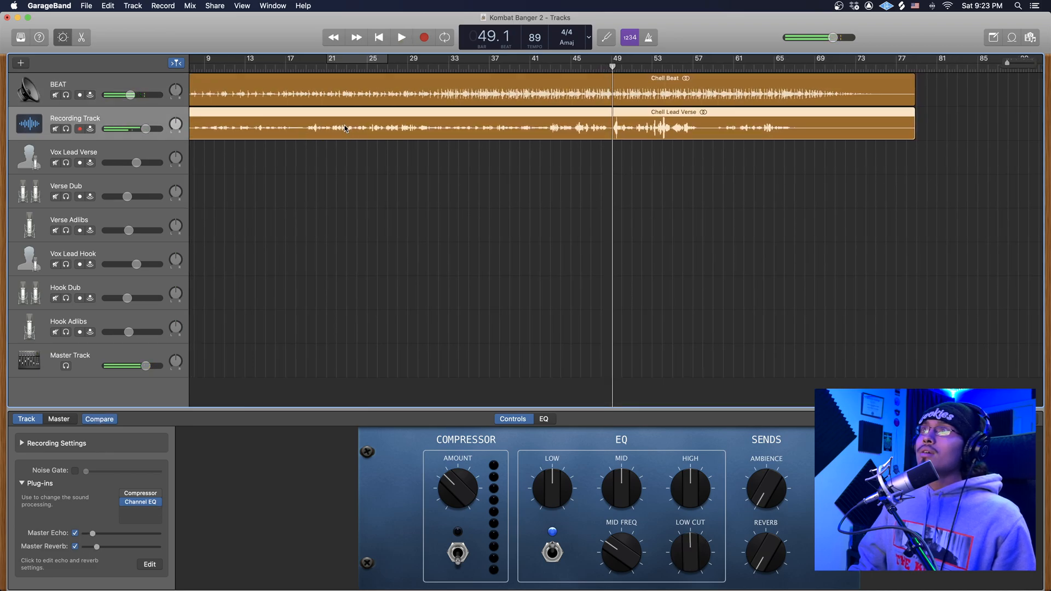
{"action": "left_click_drag", "start_coordinate": [346, 129], "coordinate": [344, 143]}
{"action": "scroll", "coordinate": [392, 151], "scroll_direction": "left", "scroll_amount": 3}
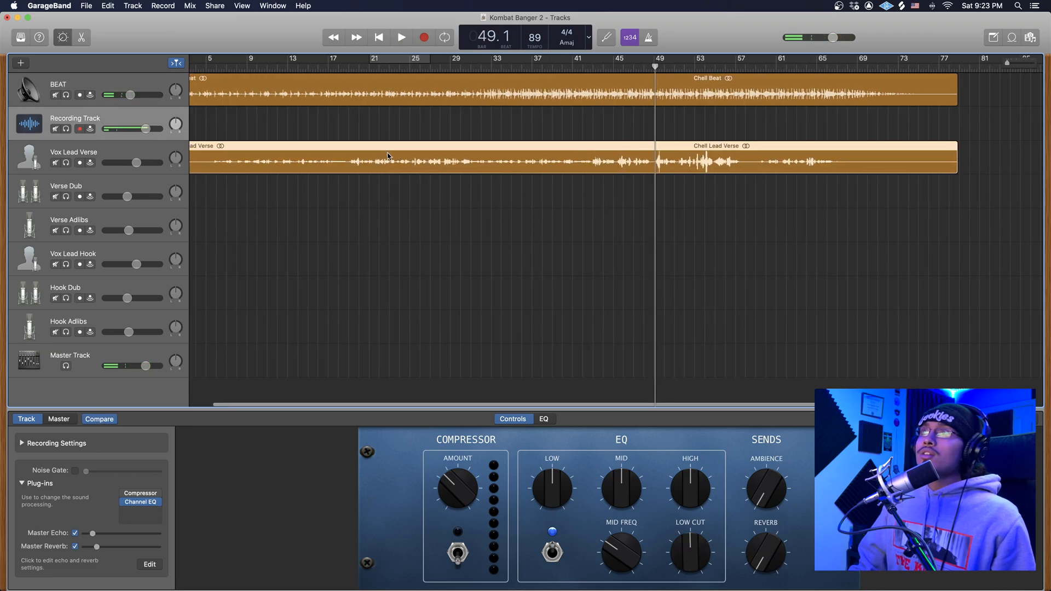
Step: Listen to the verse with the vocal preset, then lower the Vox Lead Verse volume and raise the BEAT volume to -3.7 dB
{"action": "left_click", "coordinate": [633, 65]}
{"action": "key", "text": "space"}
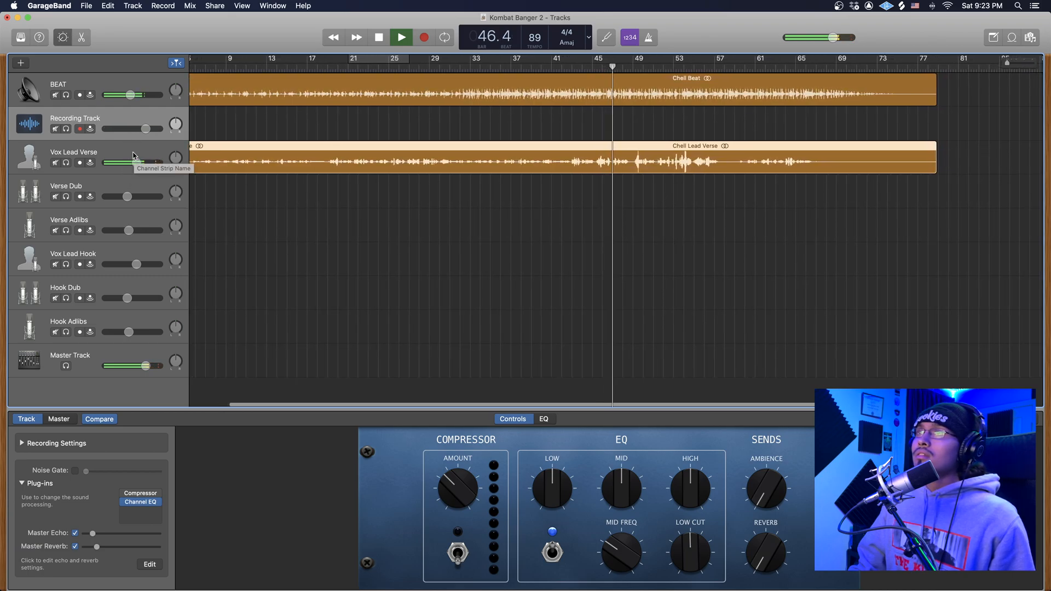
{"action": "key", "text": "space"}
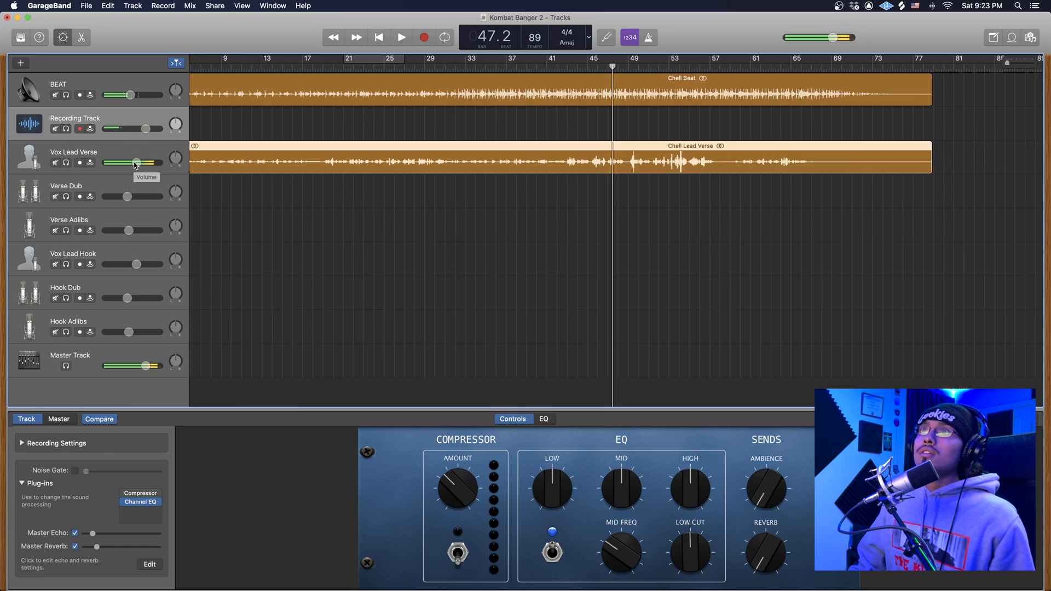
{"action": "left_click_drag", "start_coordinate": [136, 163], "coordinate": [132, 163]}
{"action": "left_click_drag", "start_coordinate": [131, 95], "coordinate": [139, 95]}
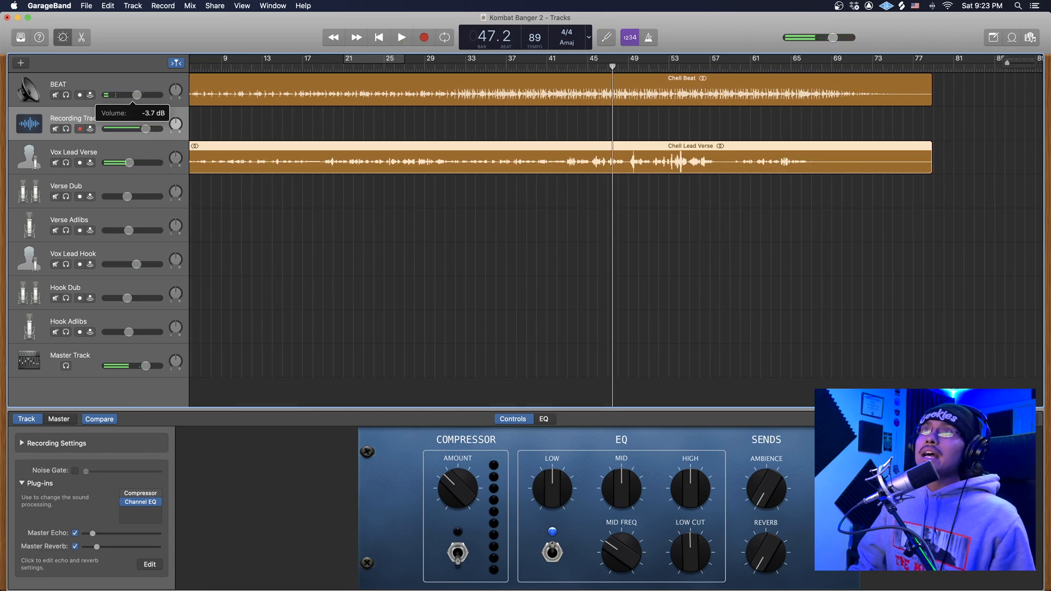
Step: Replay from about bar 43 while raising the BEAT volume to -3.0 dB and lowering the Vox Lead Verse volume slightly further
{"action": "left_click", "coordinate": [568, 66]}
{"action": "key", "text": "space"}
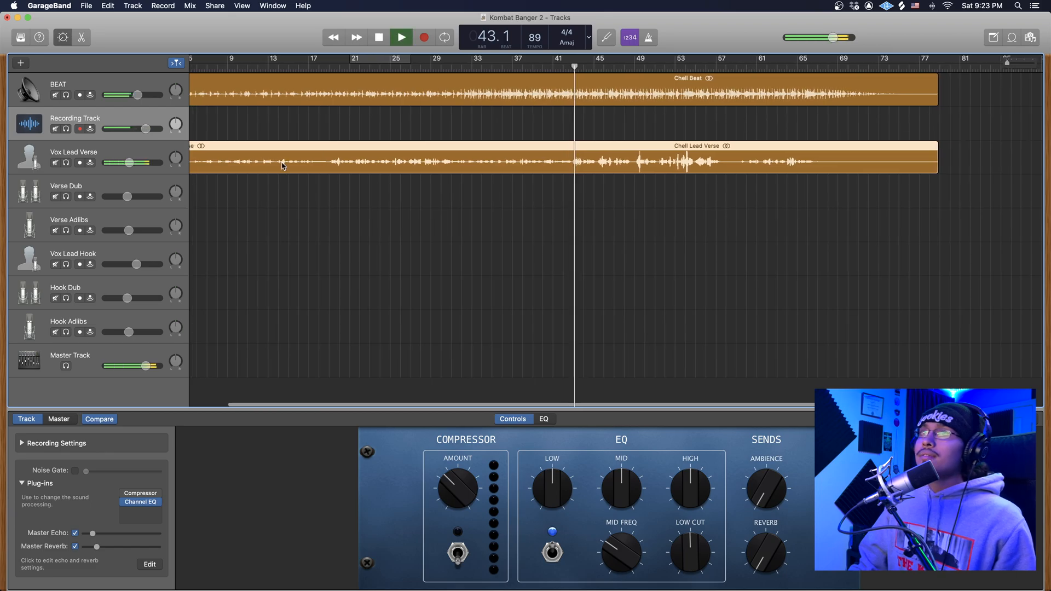
{"action": "left_click_drag", "start_coordinate": [129, 163], "coordinate": [127, 163]}
{"action": "left_click_drag", "start_coordinate": [137, 95], "coordinate": [139, 95]}
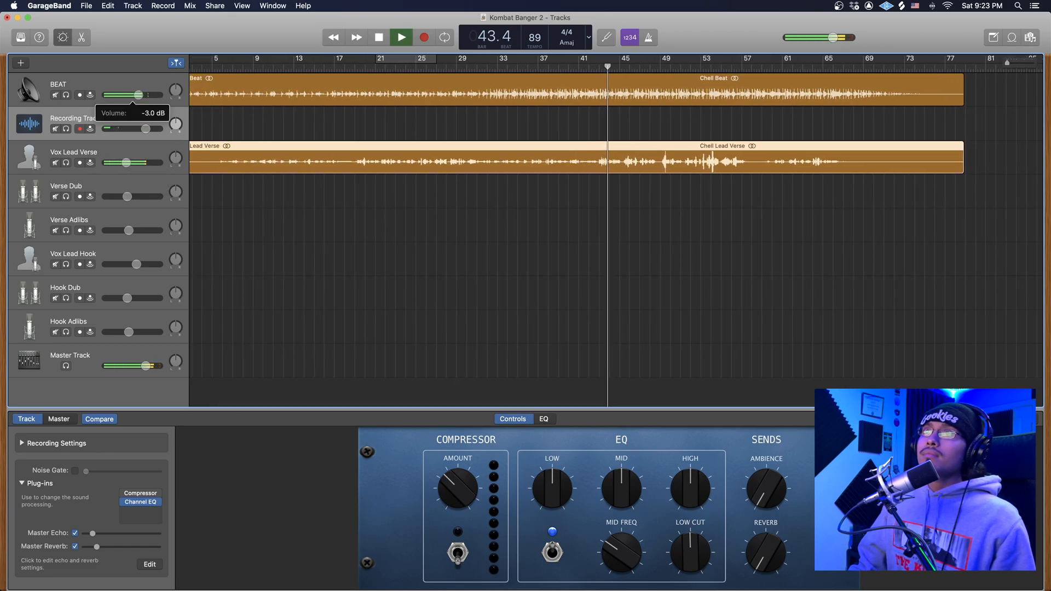
{"action": "left_click_drag", "start_coordinate": [128, 163], "coordinate": [126, 162]}
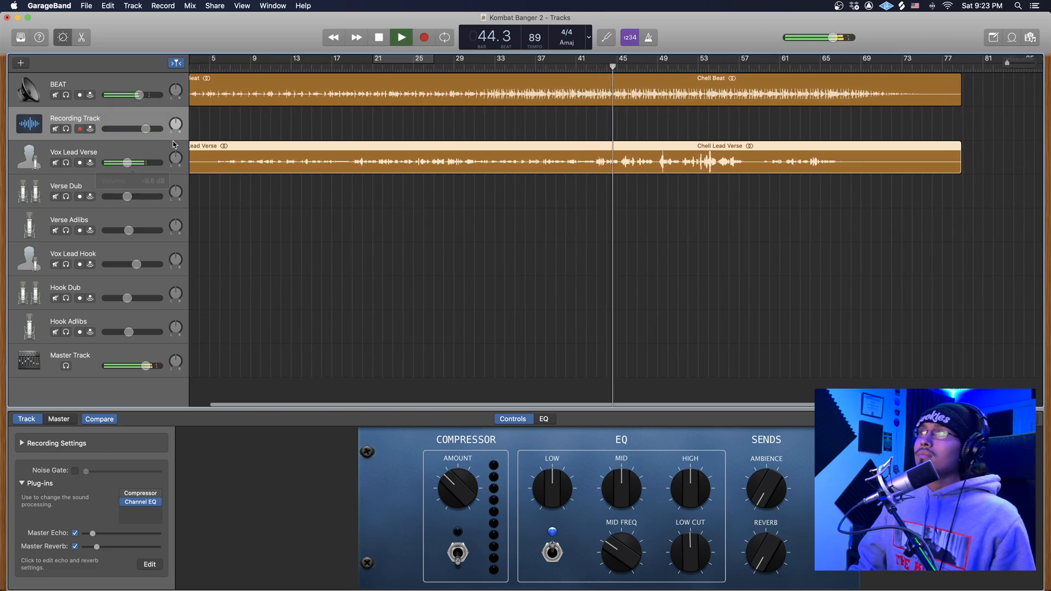
{"action": "key", "text": "space"}
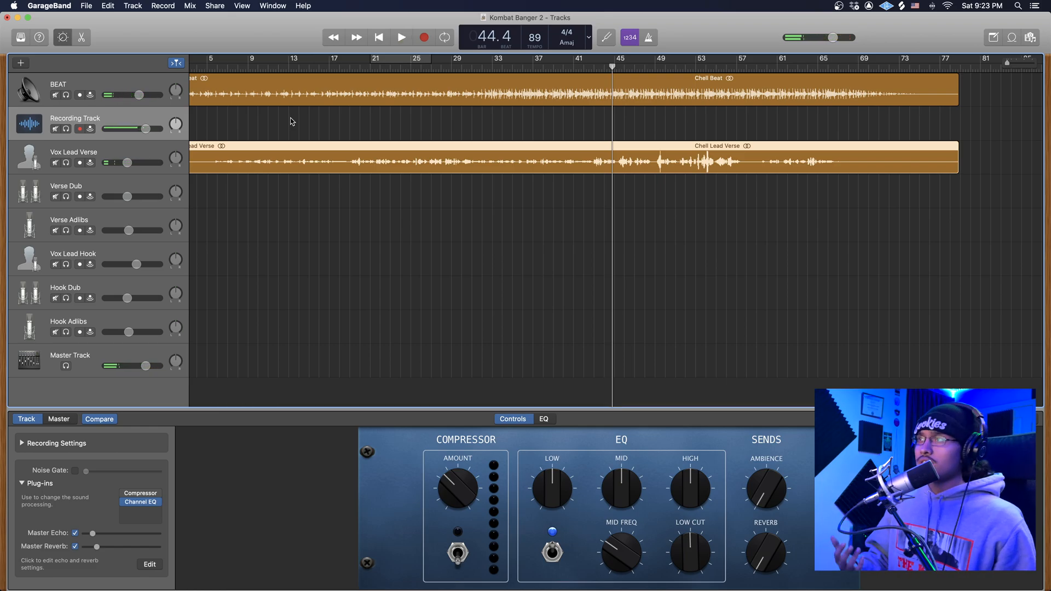
Step: Show the plug-in chain for Vox Lead Verse and reduce the track's Master Echo and Master Reverb levels during playback
{"action": "left_click", "coordinate": [412, 167]}
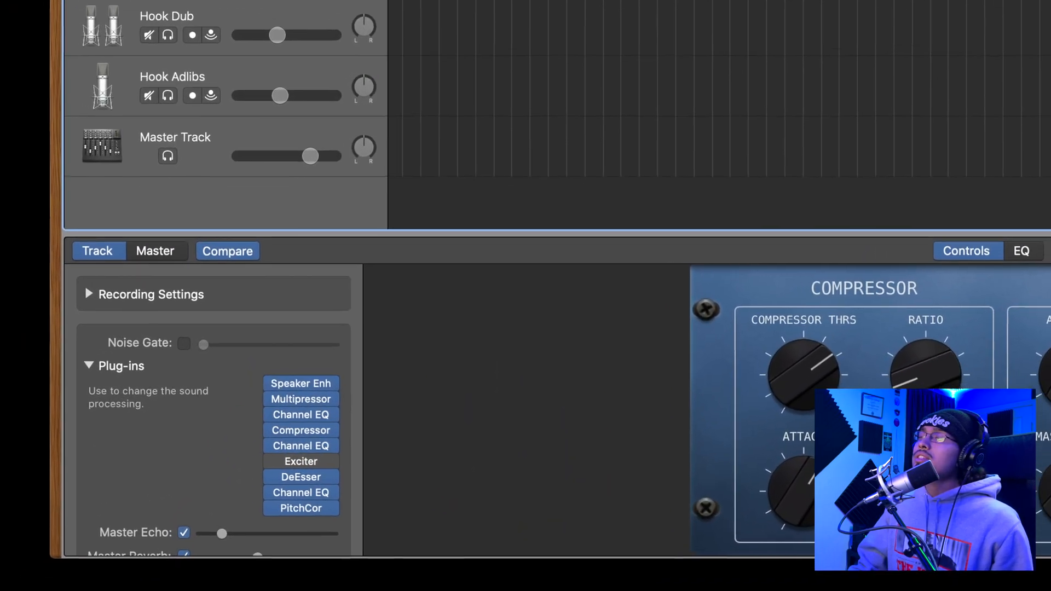
{"action": "key", "text": "space"}
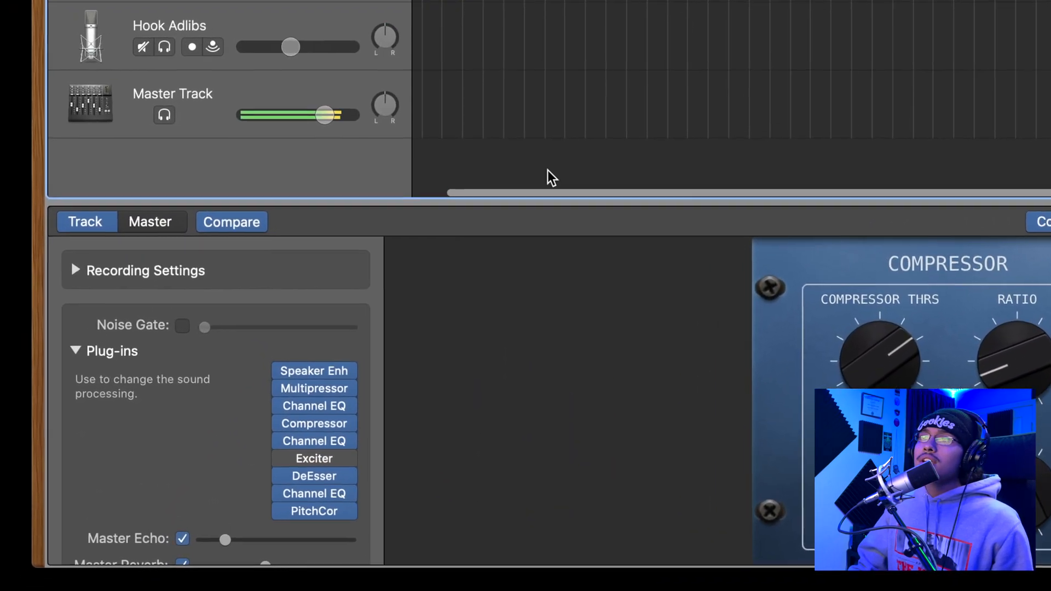
{"action": "scroll", "coordinate": [241, 365], "scroll_direction": "down", "scroll_amount": 2}
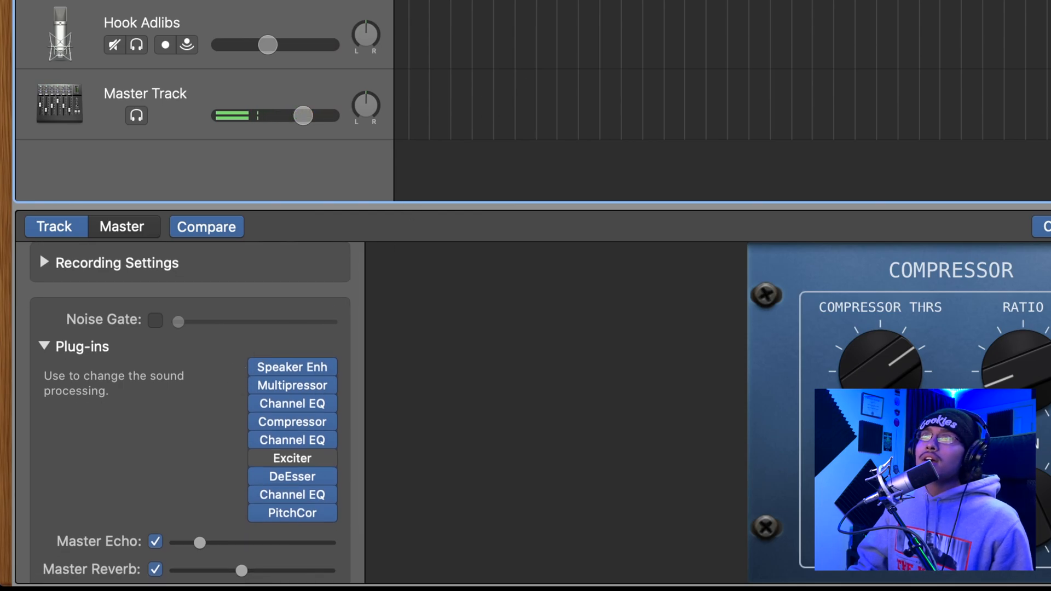
{"action": "key", "text": "b"}
{"action": "key", "text": "b"}
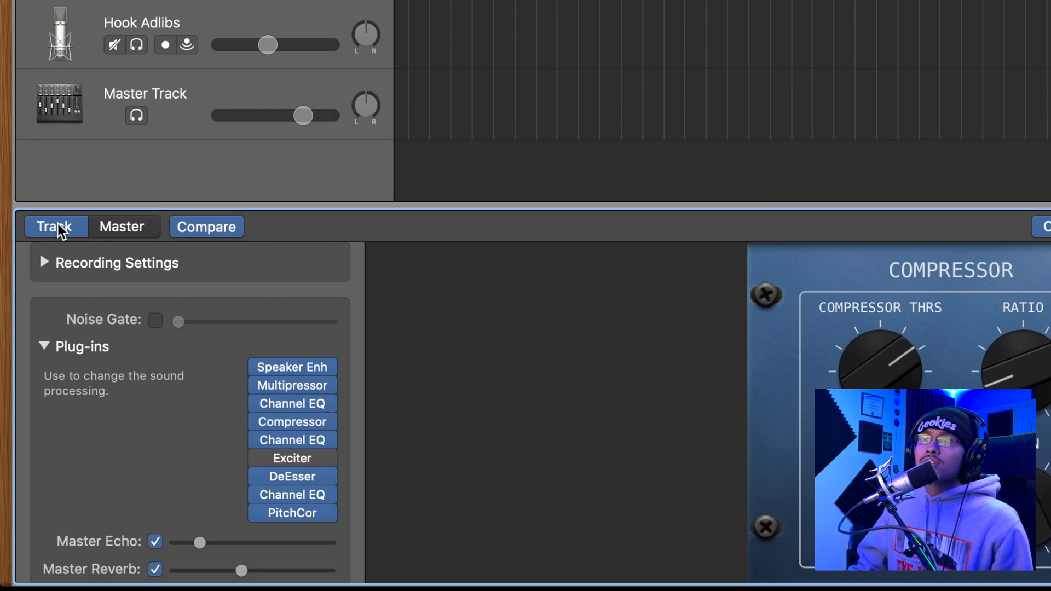
{"action": "scroll", "coordinate": [268, 383], "scroll_direction": "down", "scroll_amount": 3}
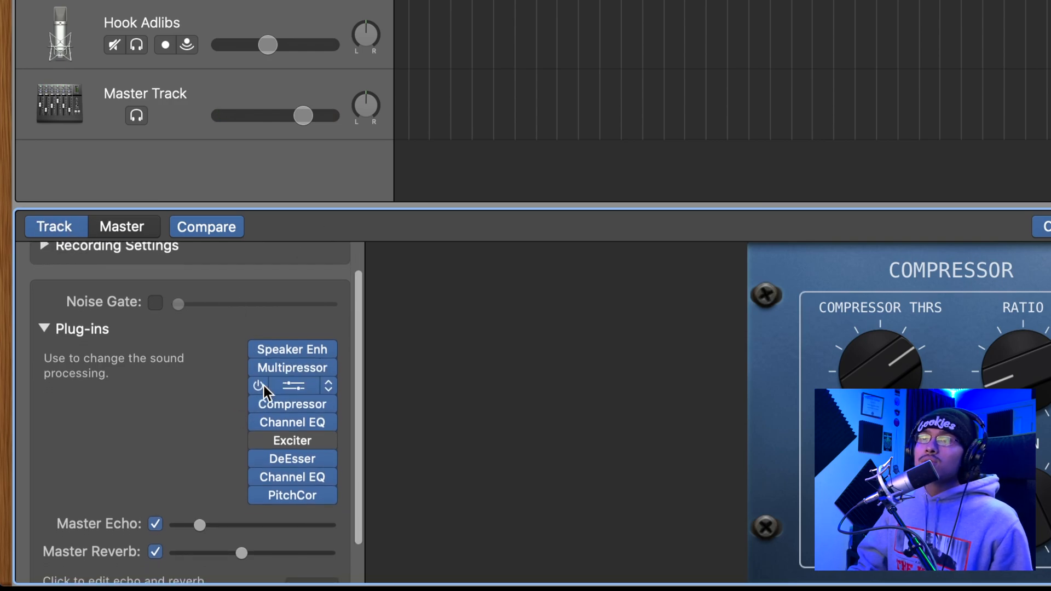
{"action": "scroll", "coordinate": [144, 367], "scroll_direction": "down", "scroll_amount": 2}
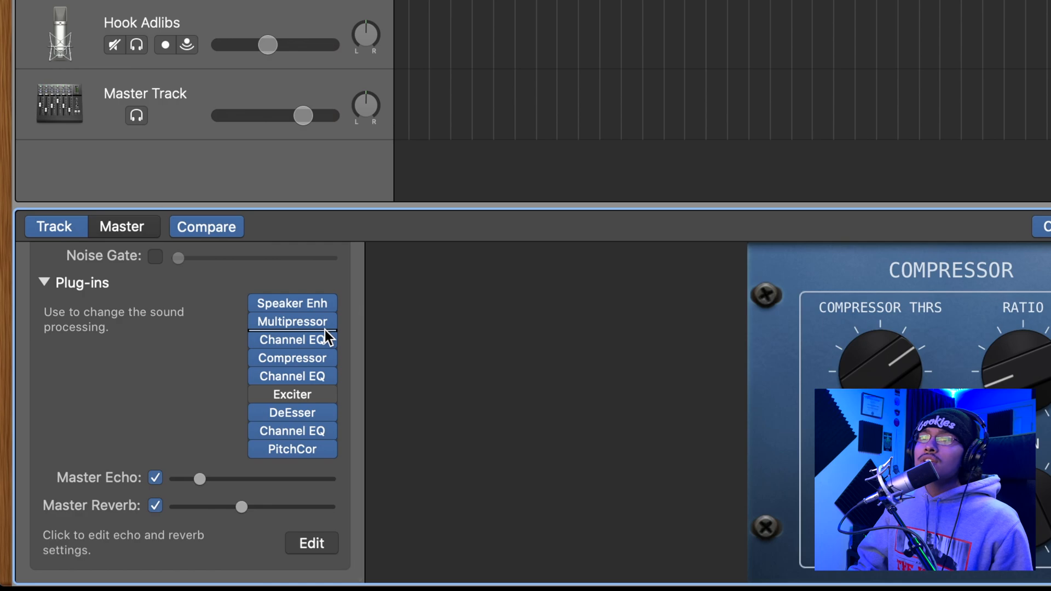
{"action": "left_click", "coordinate": [350, 2]}
{"action": "key", "text": "space"}
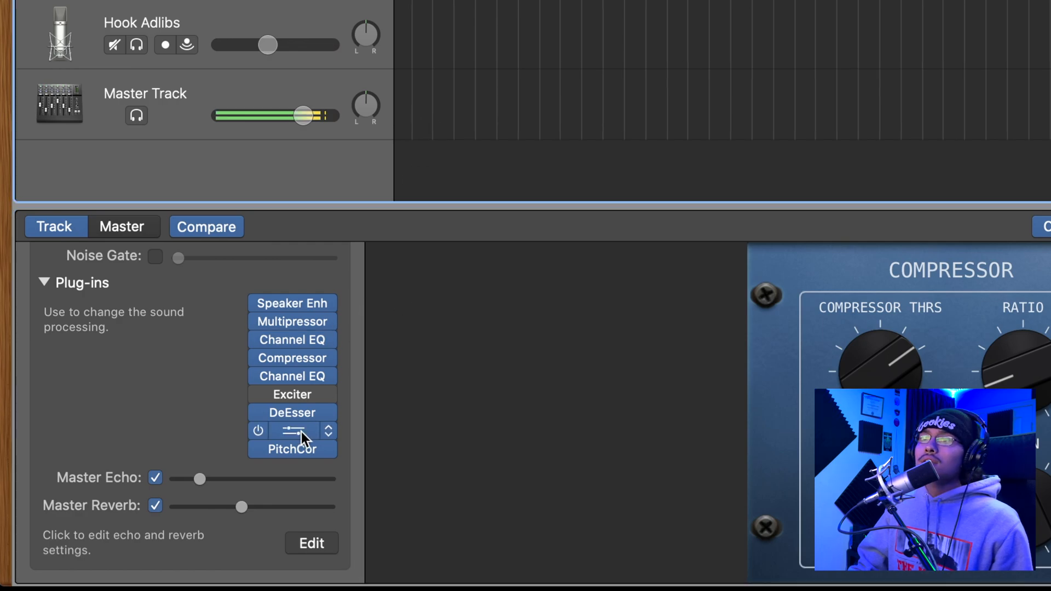
{"action": "mouse_move", "coordinate": [197, 478]}
{"action": "left_mouse_down"}
{"action": "mouse_move", "coordinate": [320, 481]}
{"action": "mouse_move", "coordinate": [183, 482]}
{"action": "left_mouse_up"}
{"action": "left_click_drag", "start_coordinate": [241, 507], "coordinate": [211, 503]}
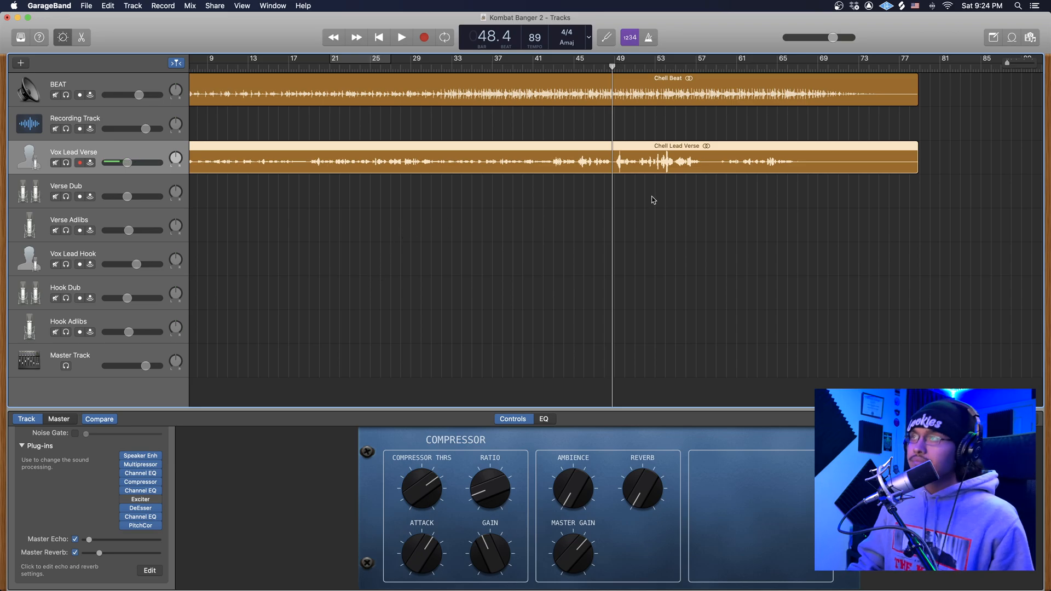
Step: Open the Chell Lead Verse region in the audio editor and set the track's Pitch Correction to 100 while listening
{"action": "scroll", "coordinate": [653, 200], "scroll_direction": "left", "scroll_amount": 5}
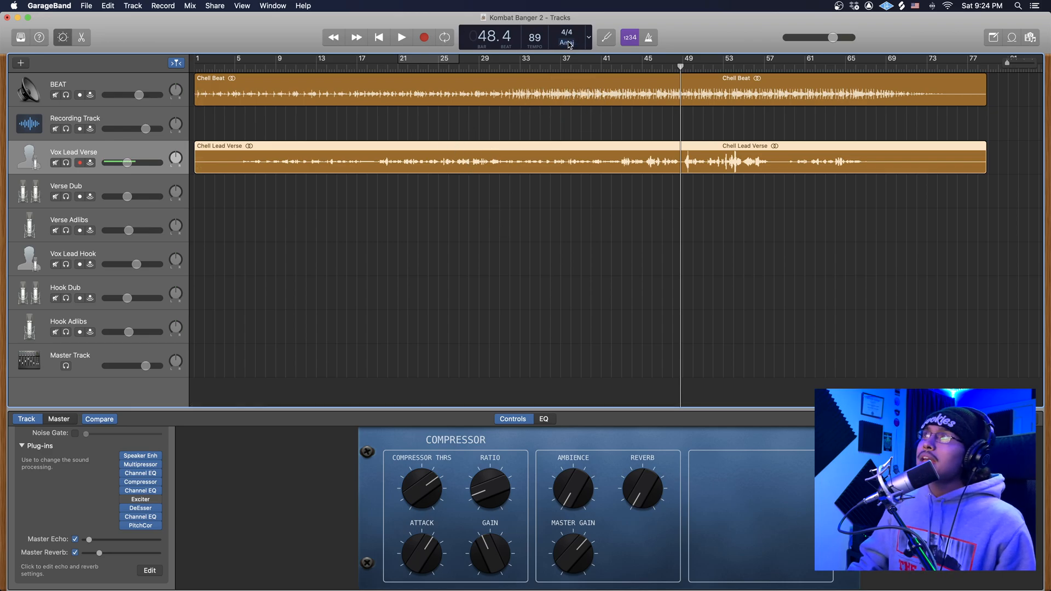
{"action": "double_click", "coordinate": [421, 166]}
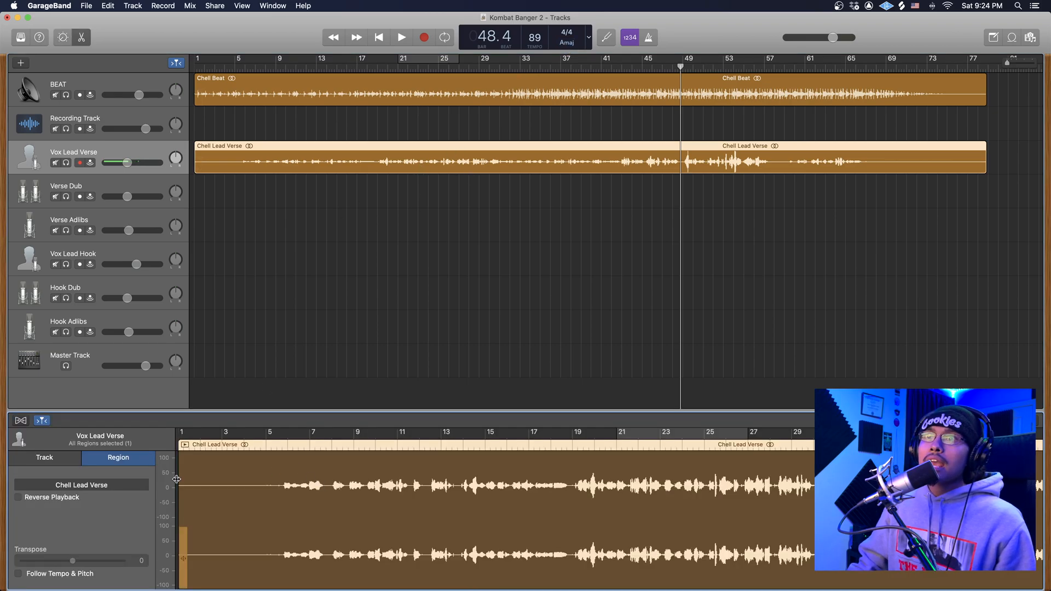
{"action": "left_click", "coordinate": [45, 458]}
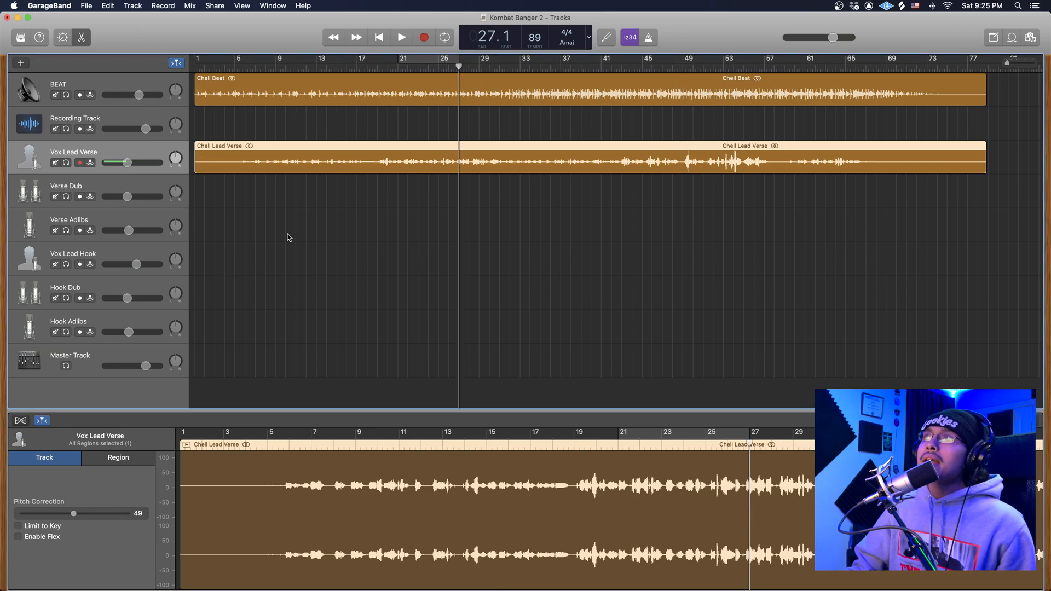
{"action": "key", "text": "space"}
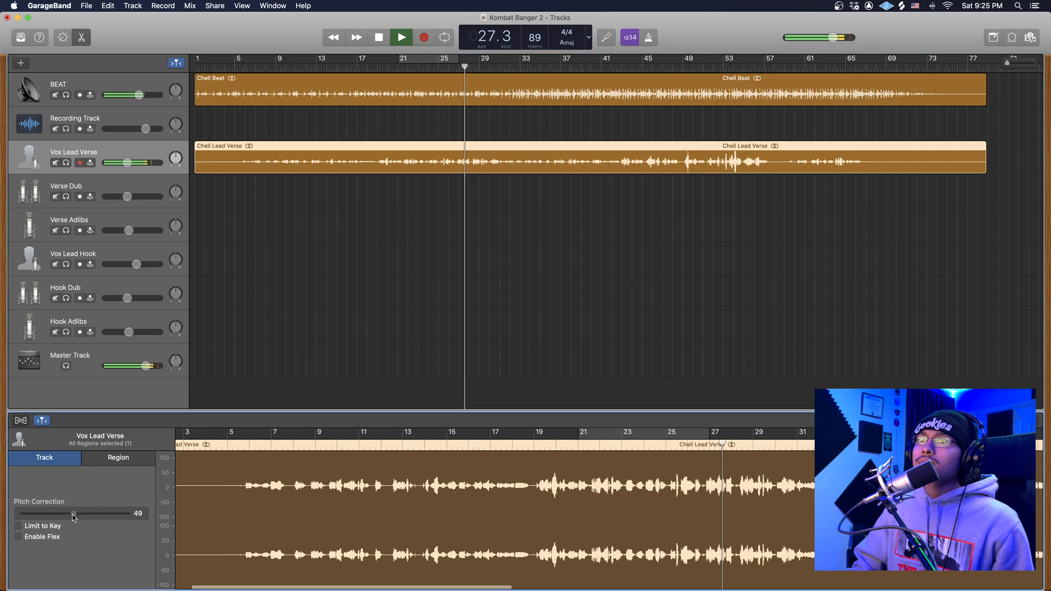
{"action": "left_click_drag", "start_coordinate": [73, 514], "coordinate": [137, 517]}
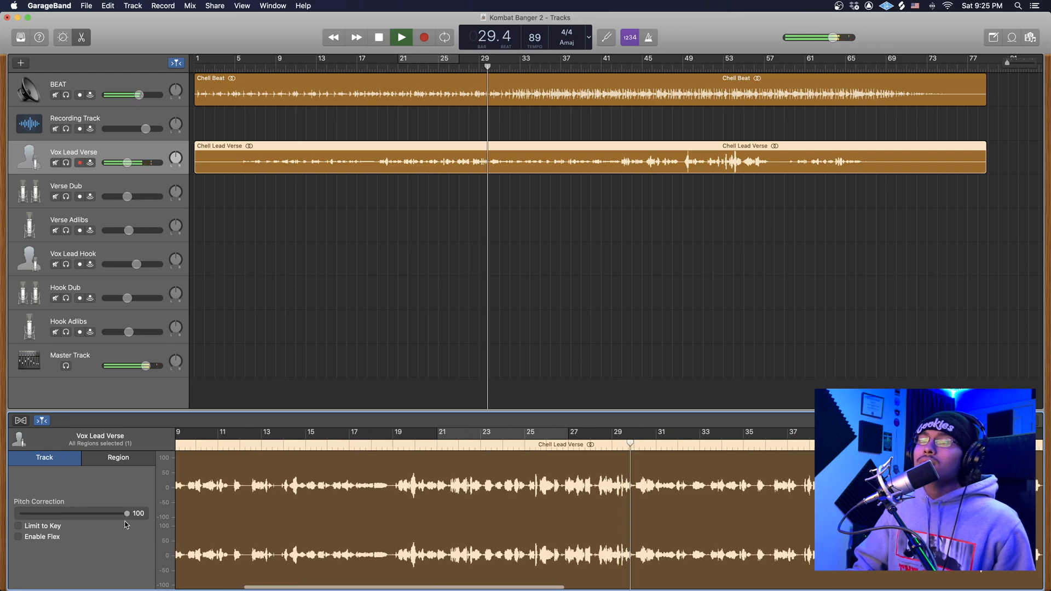
{"action": "key", "text": "space"}
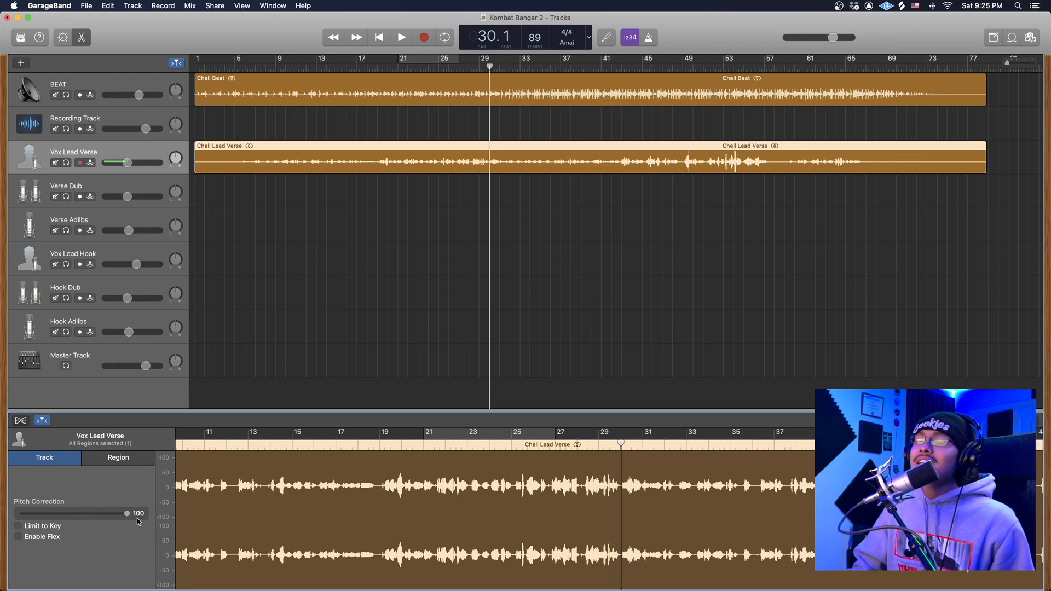
Step: Limit the Vox Lead Verse pitch correction to the project key and listen from about bar 30
{"action": "left_click", "coordinate": [19, 526]}
{"action": "key", "text": "space"}
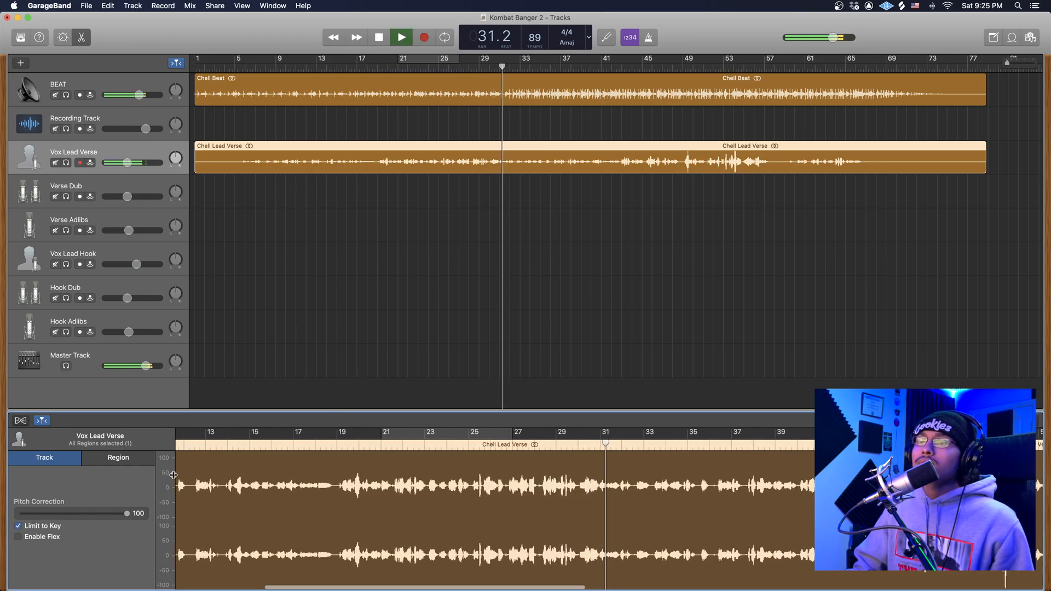
{"action": "key", "text": "space"}
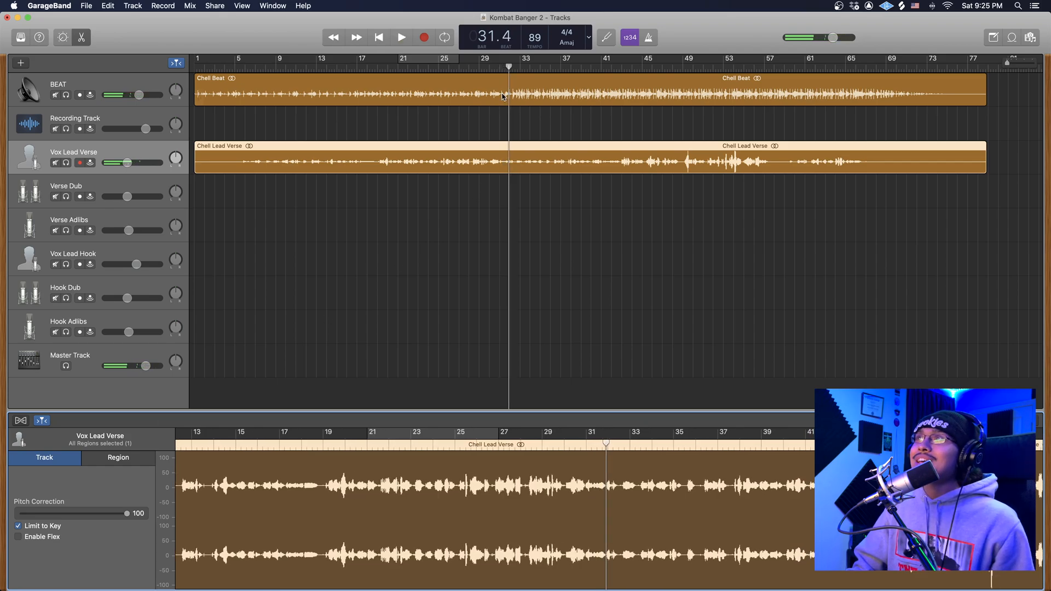
Step: Set the Vox Lead Verse Pitch Correction to 26 and listen again from about bar 29
{"action": "left_click", "coordinate": [482, 70]}
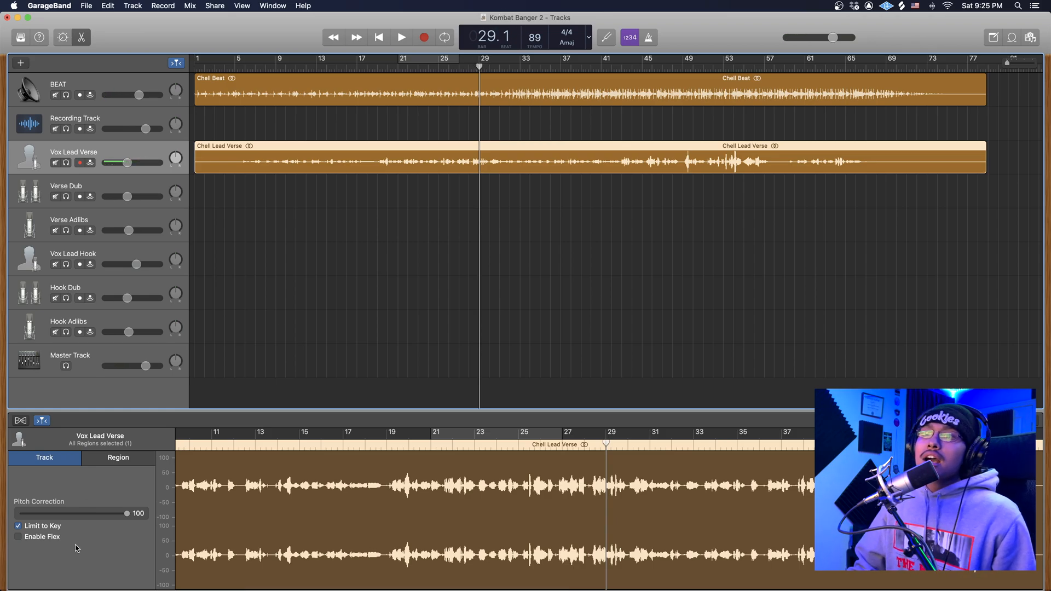
{"action": "left_click_drag", "start_coordinate": [127, 514], "coordinate": [50, 516]}
{"action": "key", "text": "space"}
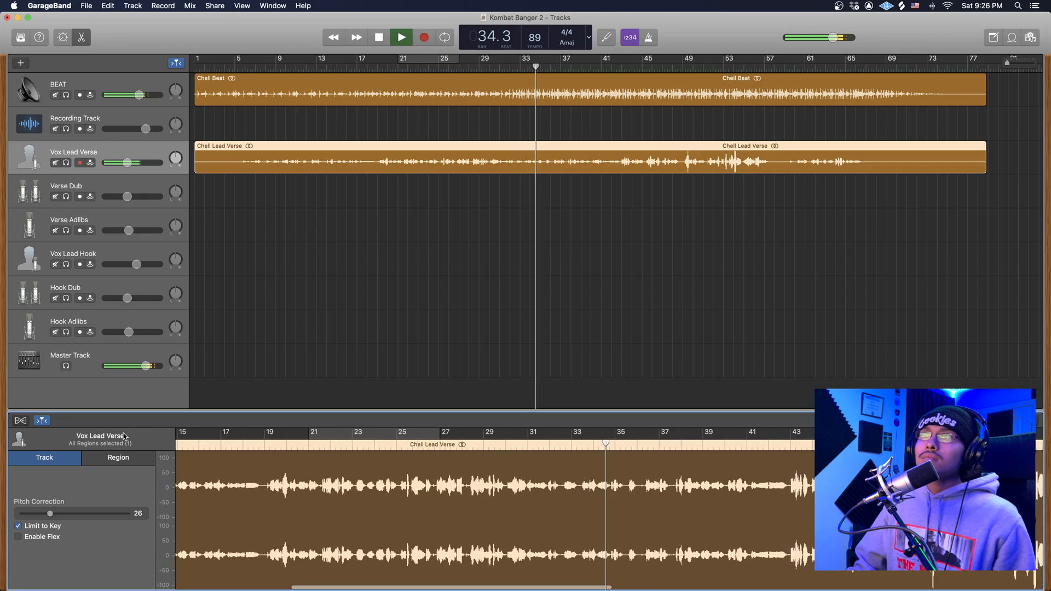
{"action": "key", "text": "space"}
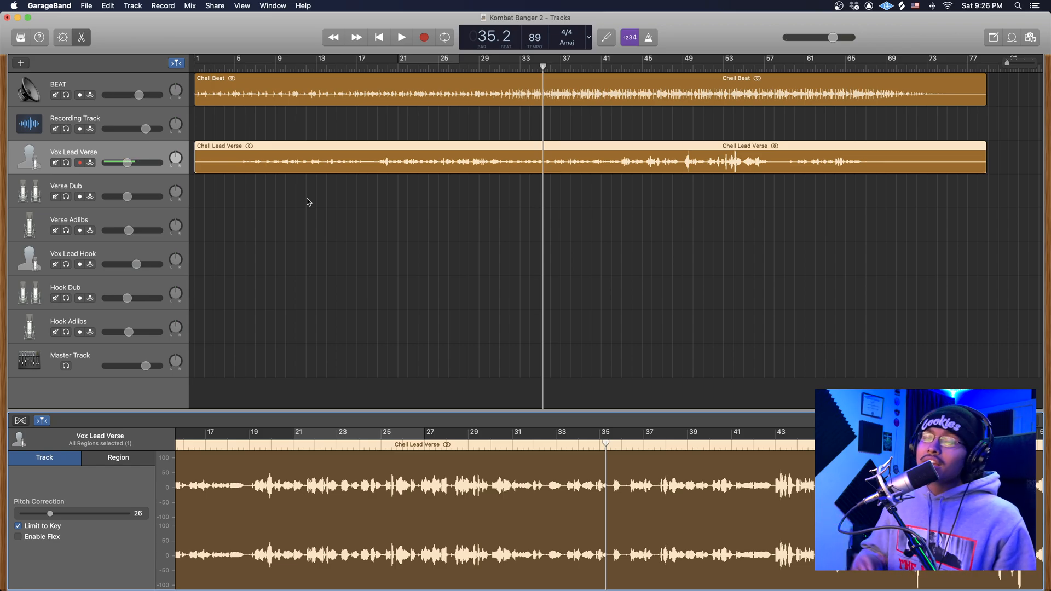
Step: Return to the Vox Lead Verse plug-in chain and inspect the Multipressor and the Channel EQ that follows the Compressor
{"action": "left_click", "coordinate": [120, 458]}
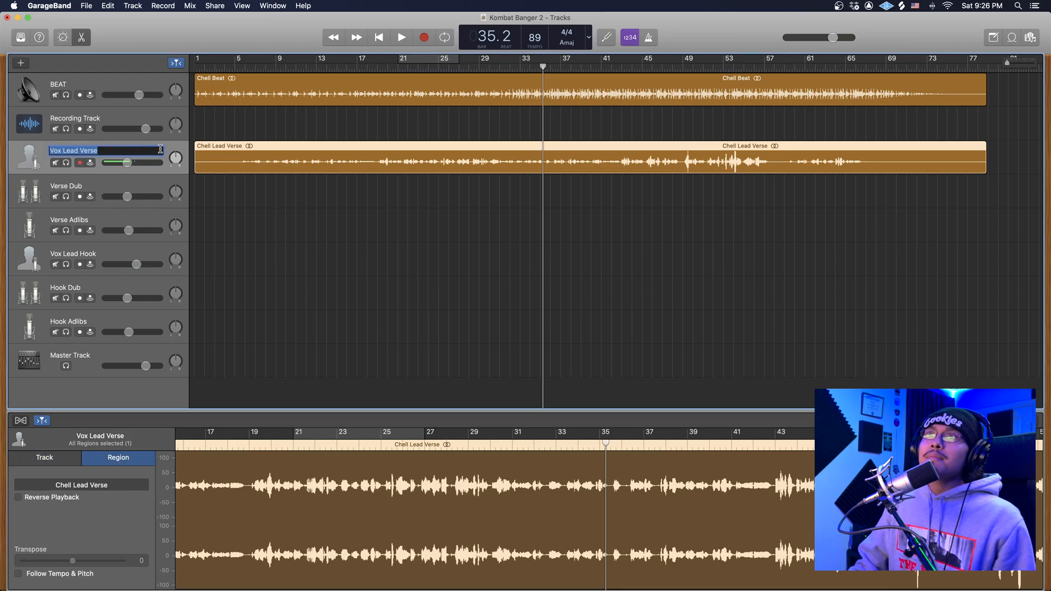
{"action": "key", "text": "b"}
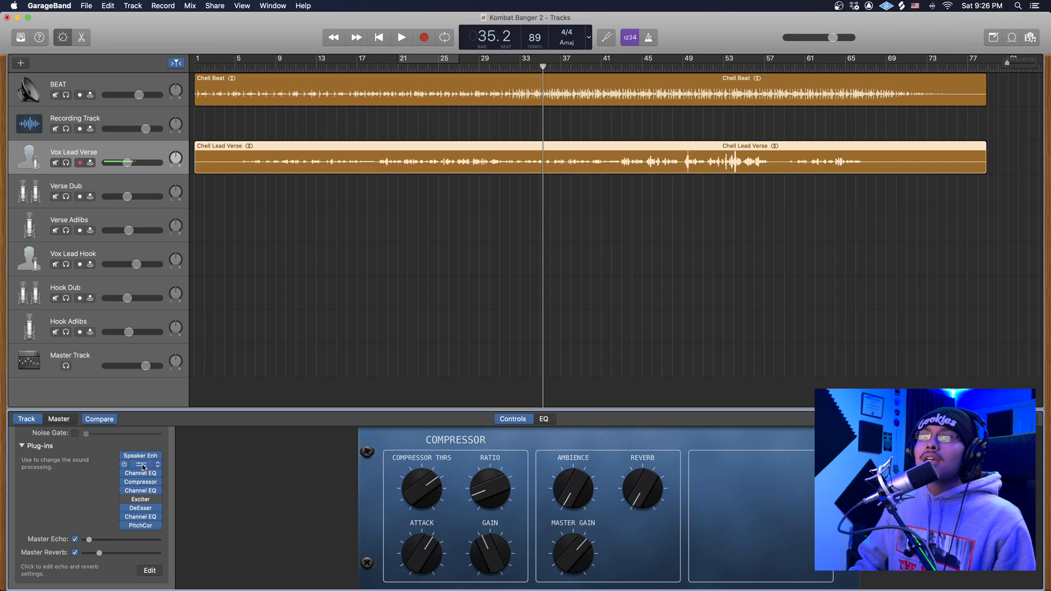
{"action": "left_click", "coordinate": [132, 465]}
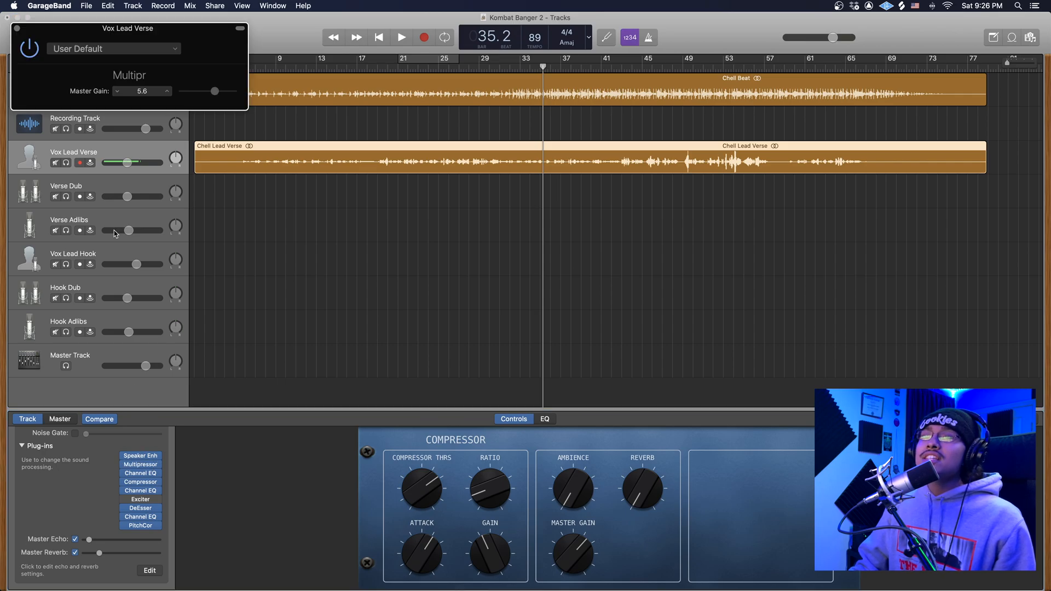
{"action": "left_click", "coordinate": [17, 28]}
{"action": "mouse_move", "coordinate": [142, 485]}
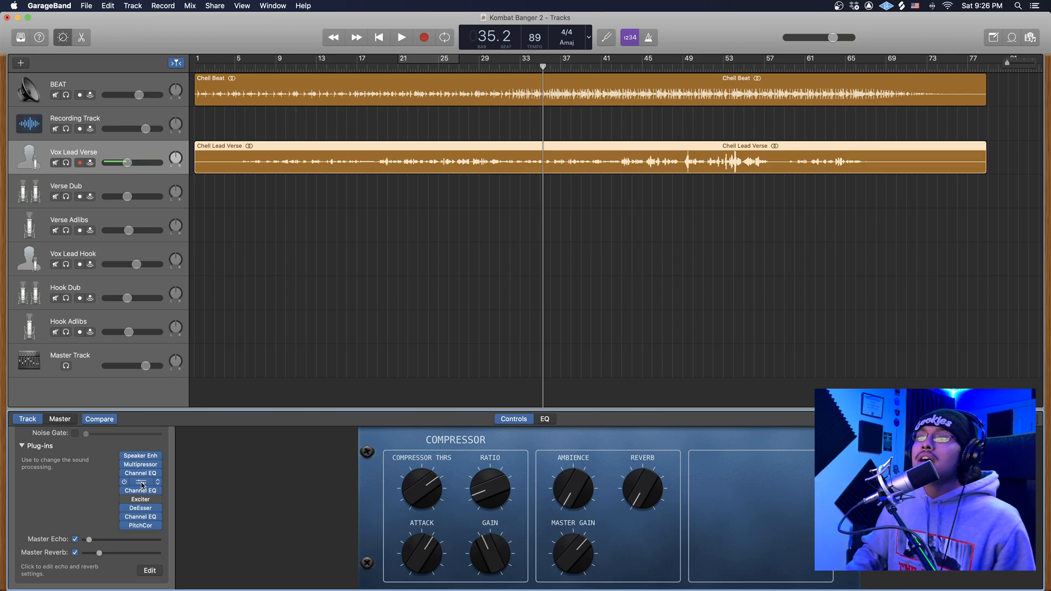
{"action": "left_click", "coordinate": [141, 491]}
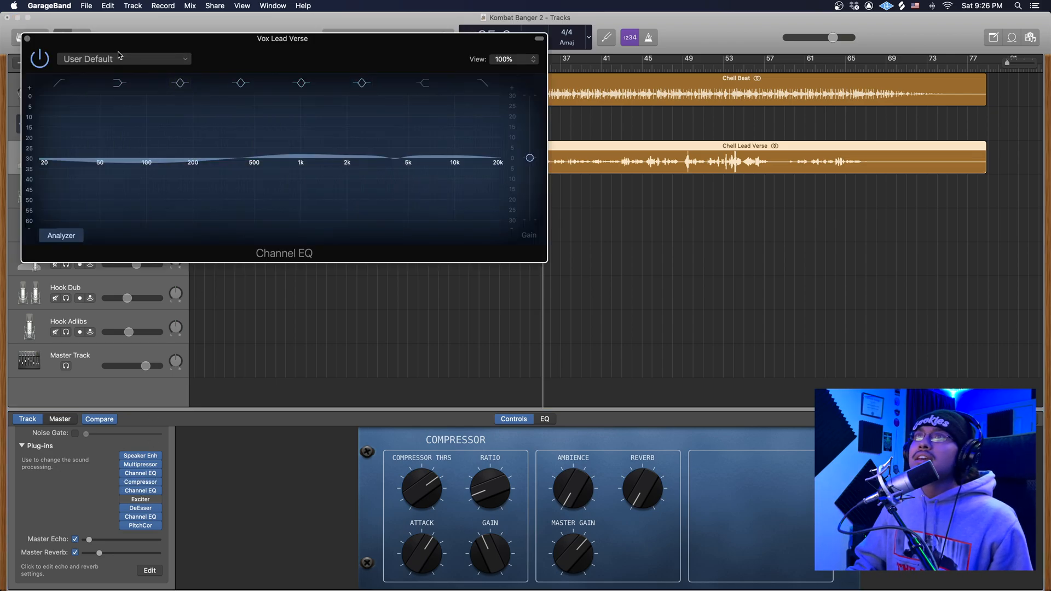
{"action": "left_click", "coordinate": [27, 38]}
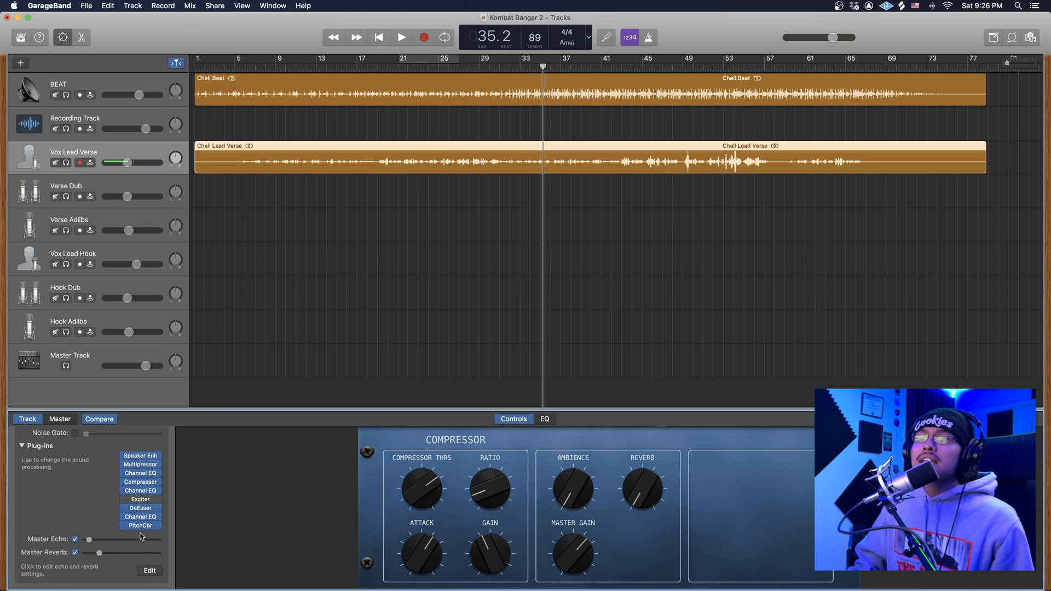